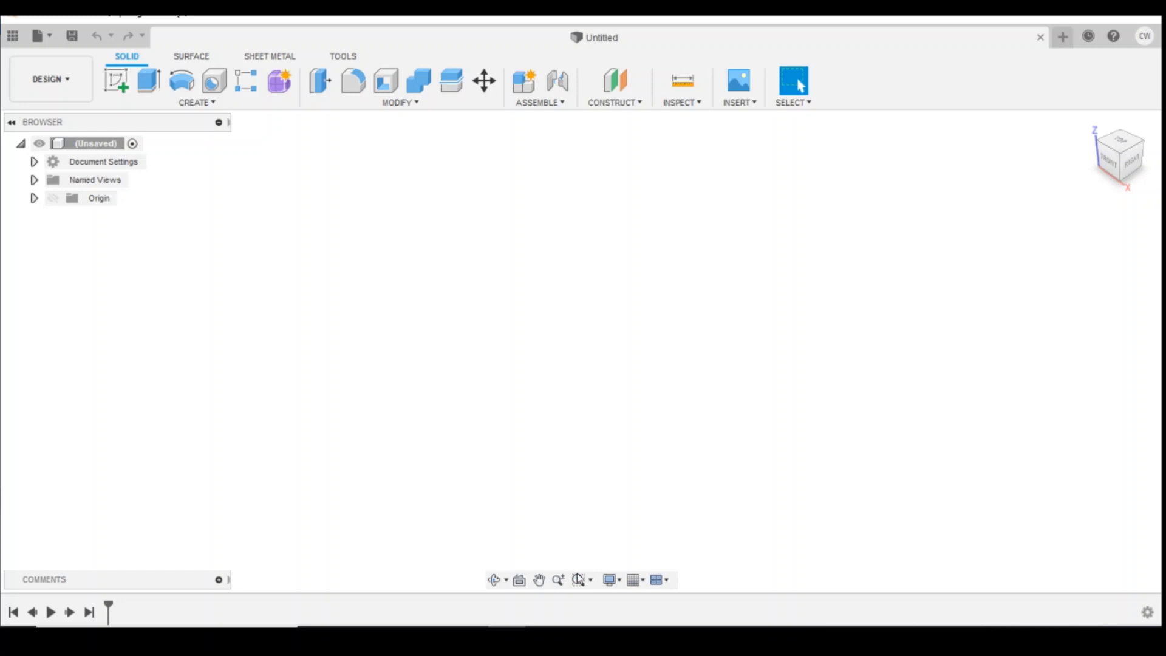
- Sketch a center rectangle 60 mm wide and 16 mm high at the origin on the horizontal plane
{"action": "left_click", "coordinate": [117, 81]}
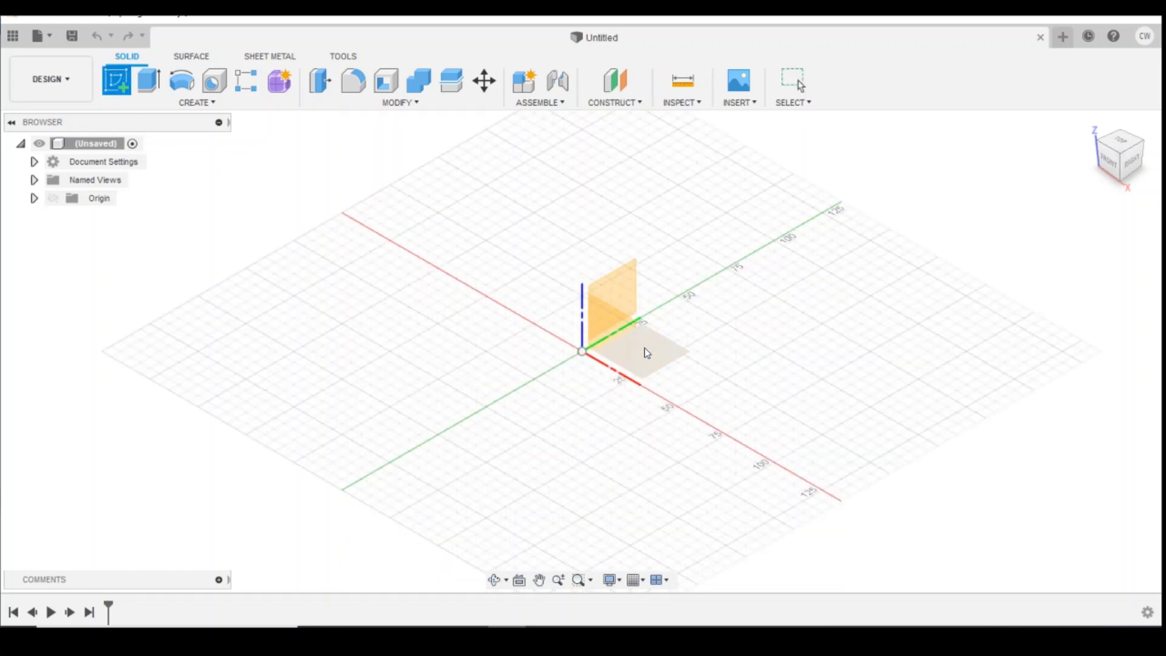
{"action": "left_click", "coordinate": [659, 357]}
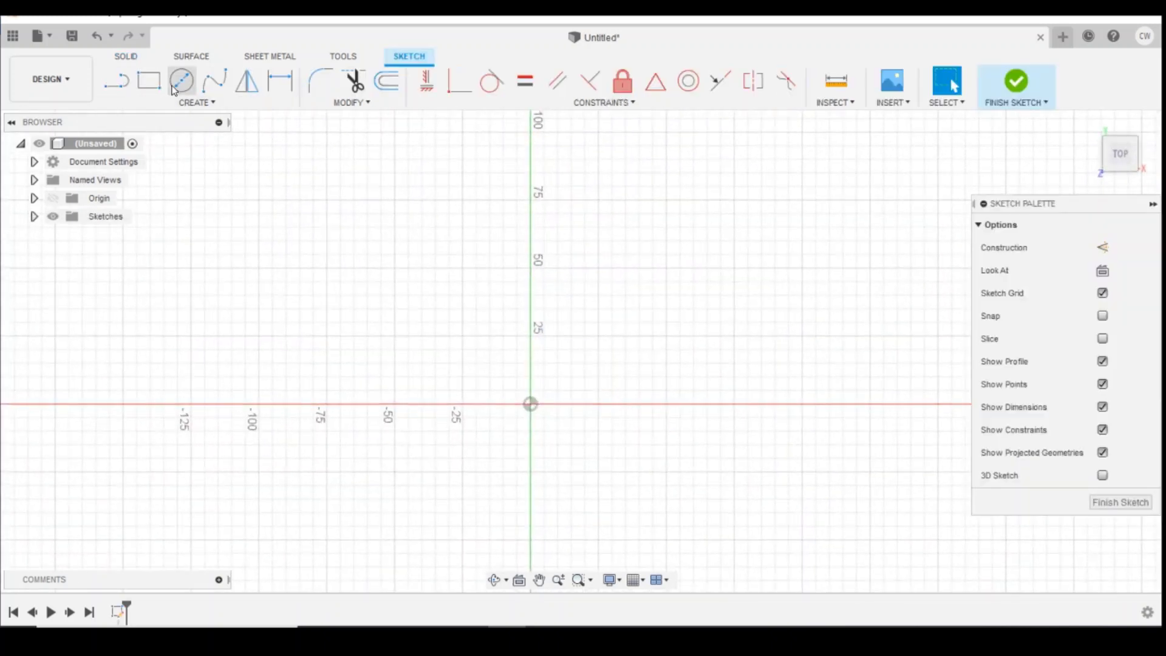
{"action": "left_click", "coordinate": [156, 102]}
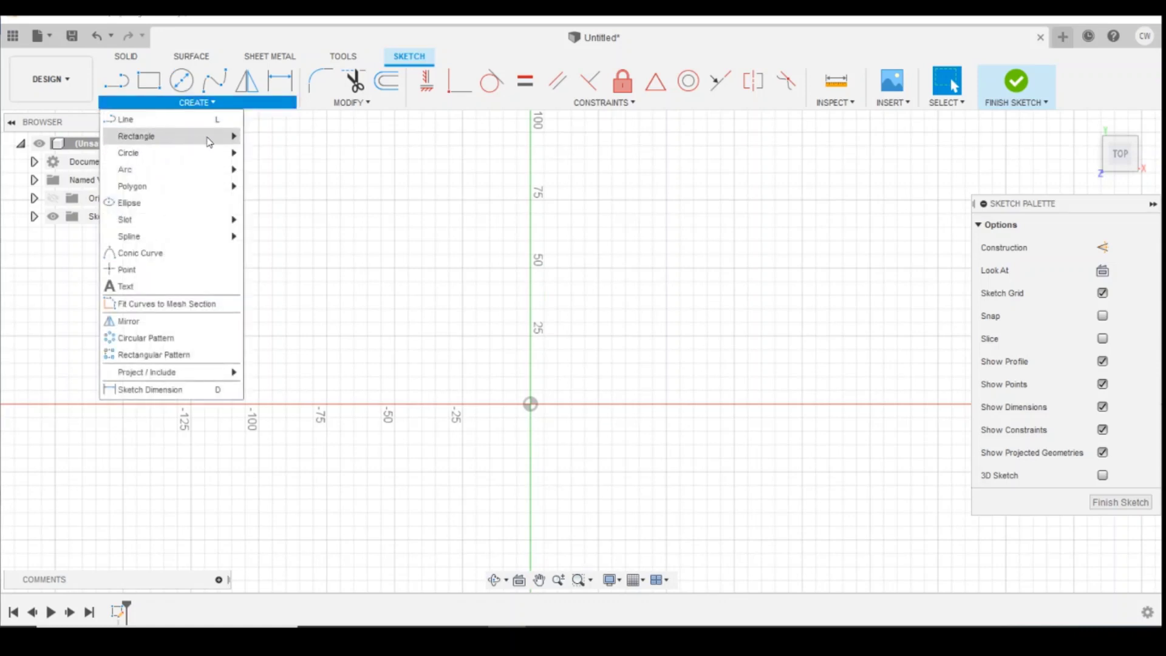
{"action": "mouse_move", "coordinate": [229, 135]}
{"action": "left_click", "coordinate": [265, 137]}
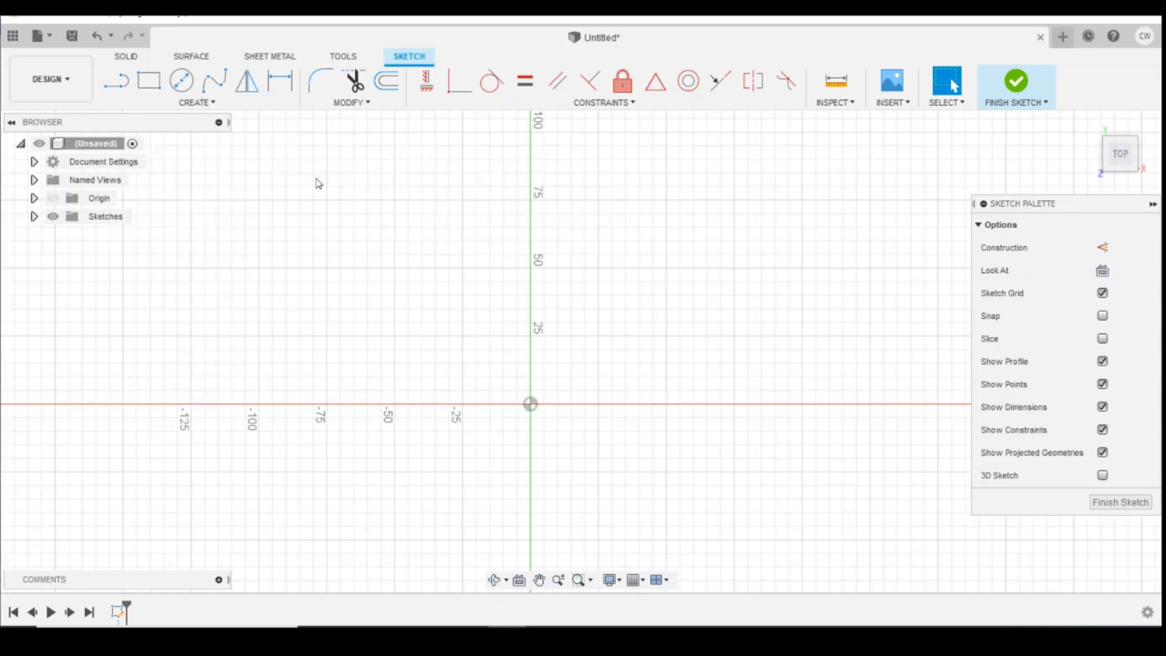
{"action": "left_click", "coordinate": [530, 404]}
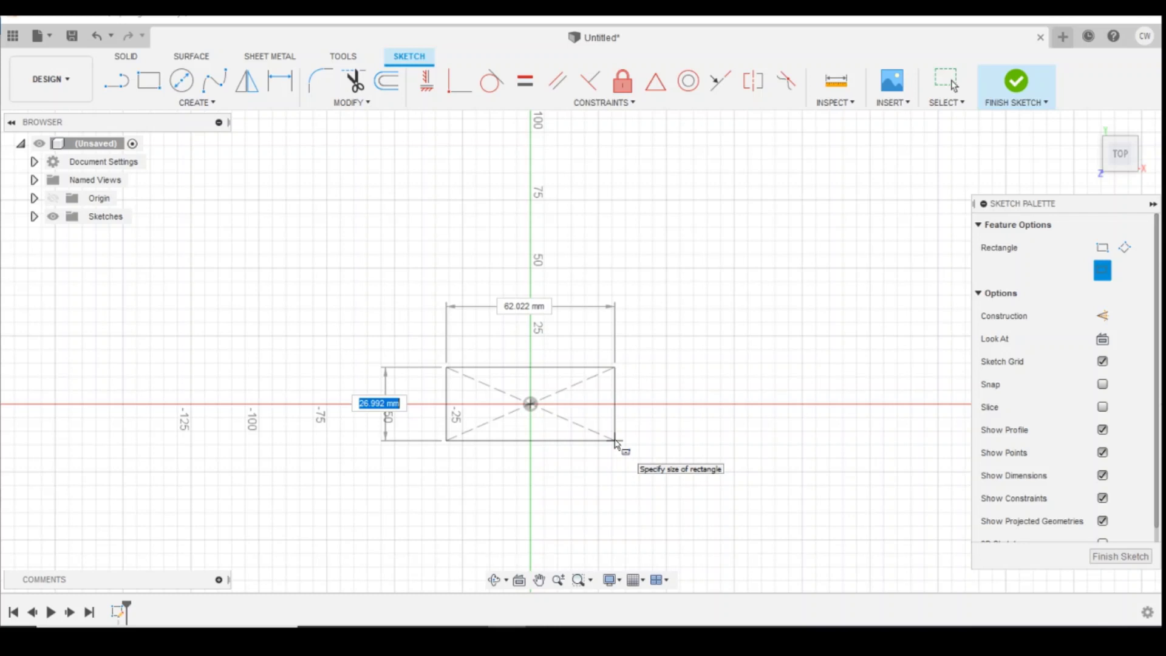
{"action": "type", "text": "16"}
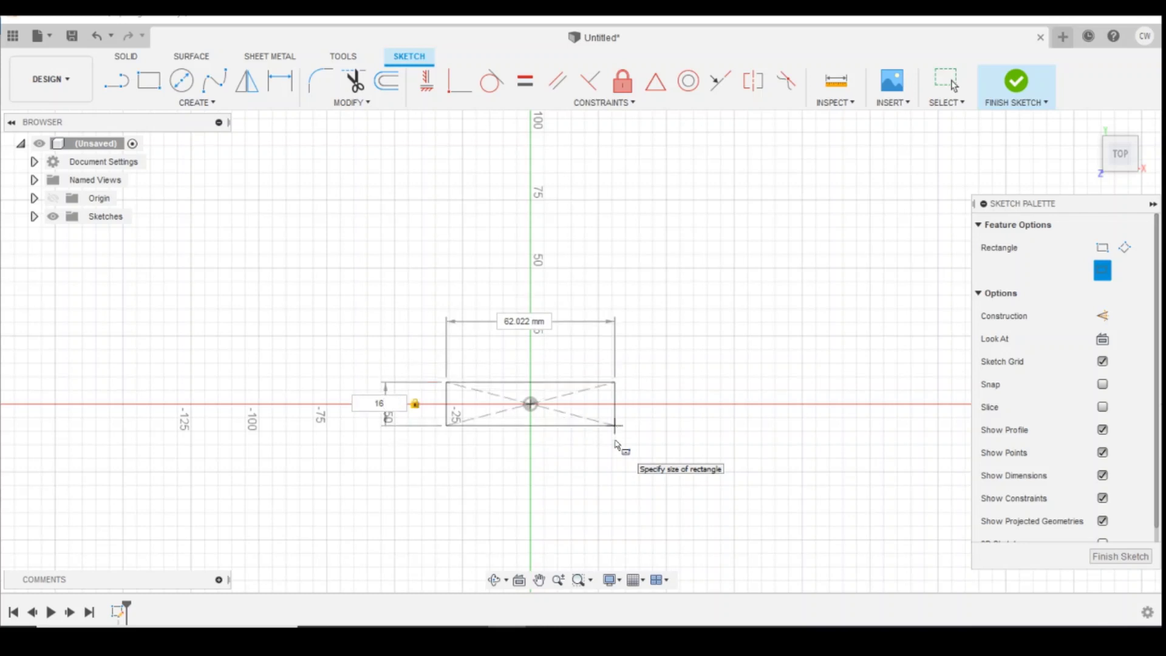
{"action": "key", "text": "Tab"}
{"action": "type", "text": "60"}
{"action": "key", "text": "Return"}
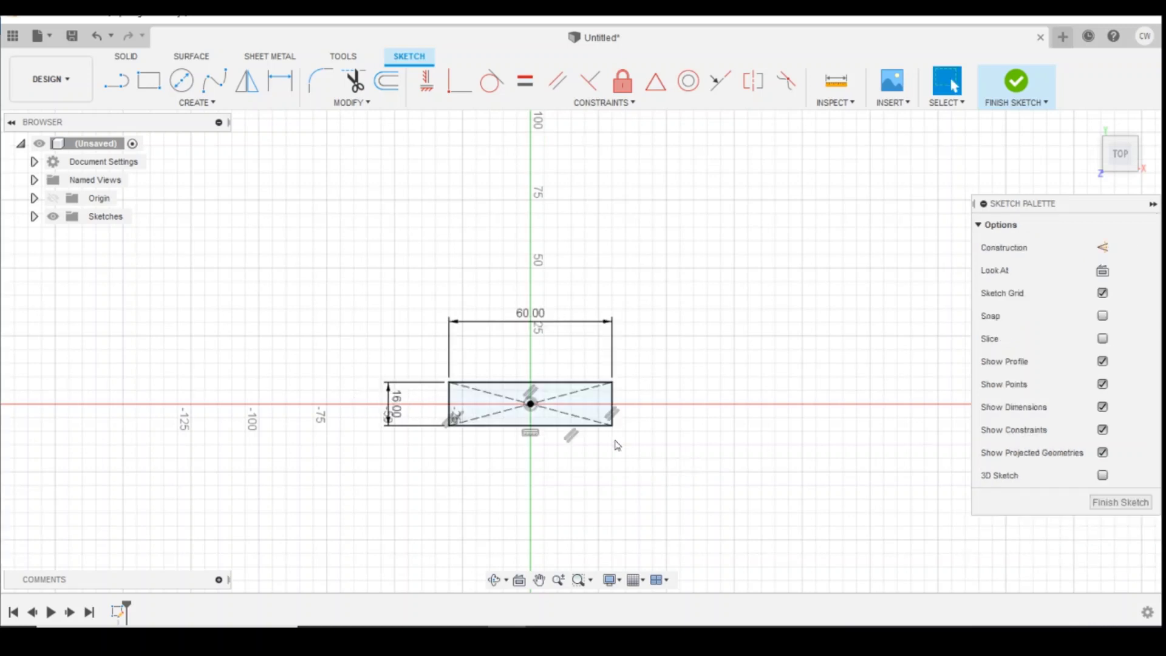
- Extrude the rectangle profile 10 mm upward as a new body
{"action": "scroll", "coordinate": [612, 419], "scroll_direction": "up", "scroll_amount": 5}
{"action": "left_click", "coordinate": [486, 383]}
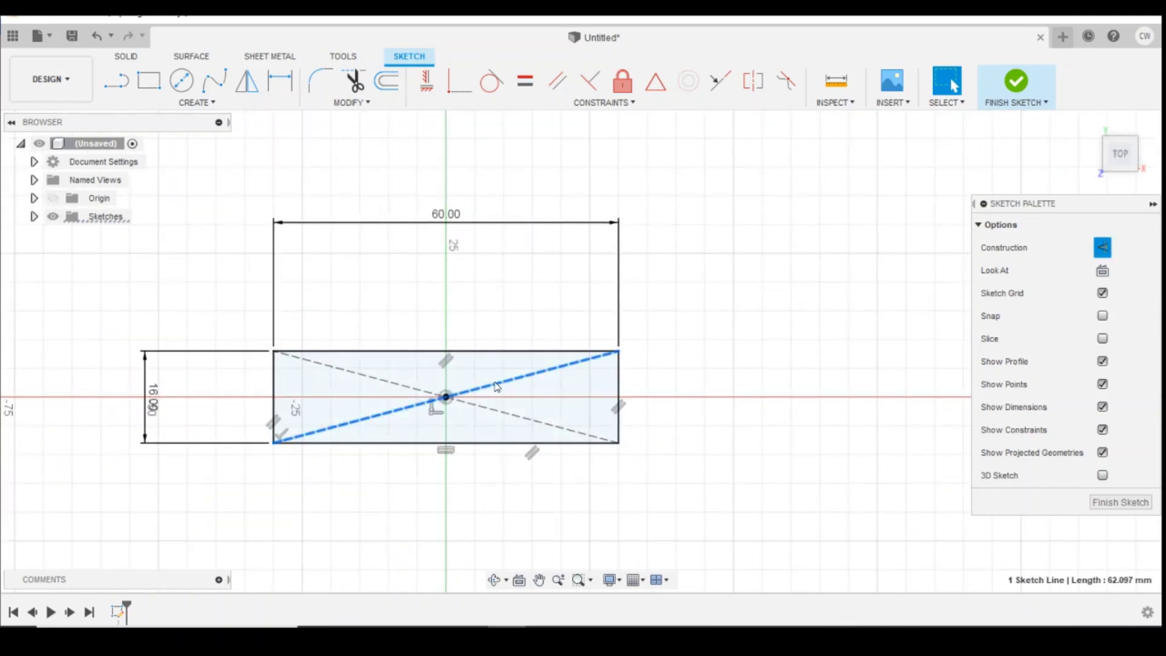
{"action": "right_click", "coordinate": [489, 385]}
{"action": "key", "text": "Escape"}
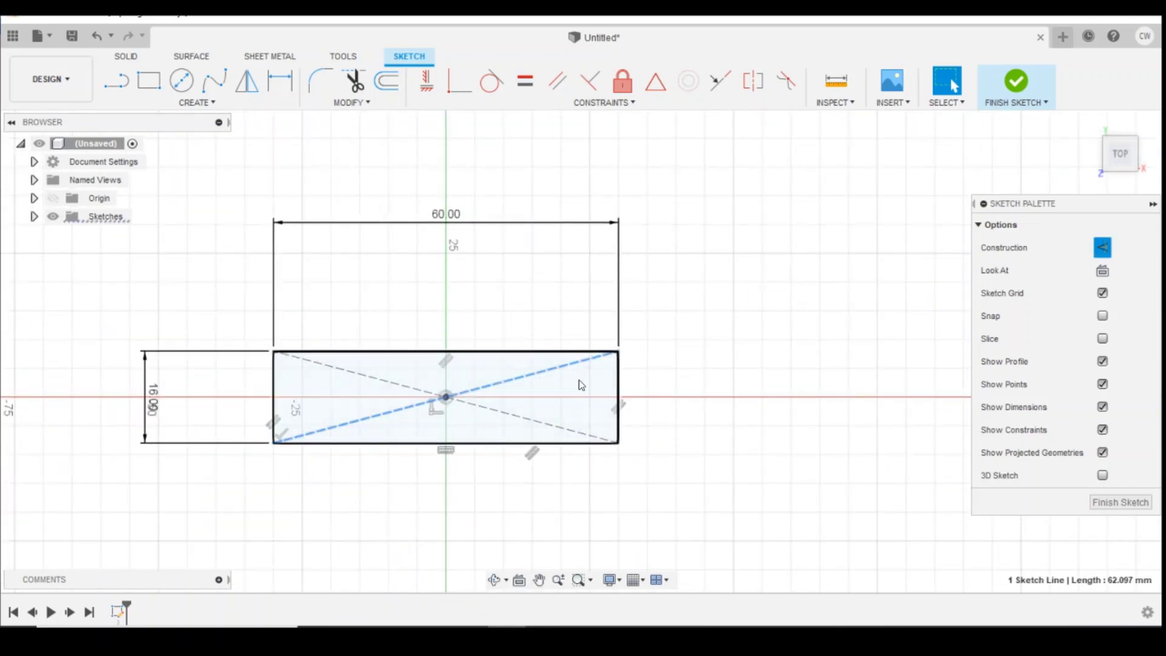
{"action": "left_click", "coordinate": [571, 394]}
{"action": "right_click", "coordinate": [567, 400]}
{"action": "left_click", "coordinate": [573, 462]}
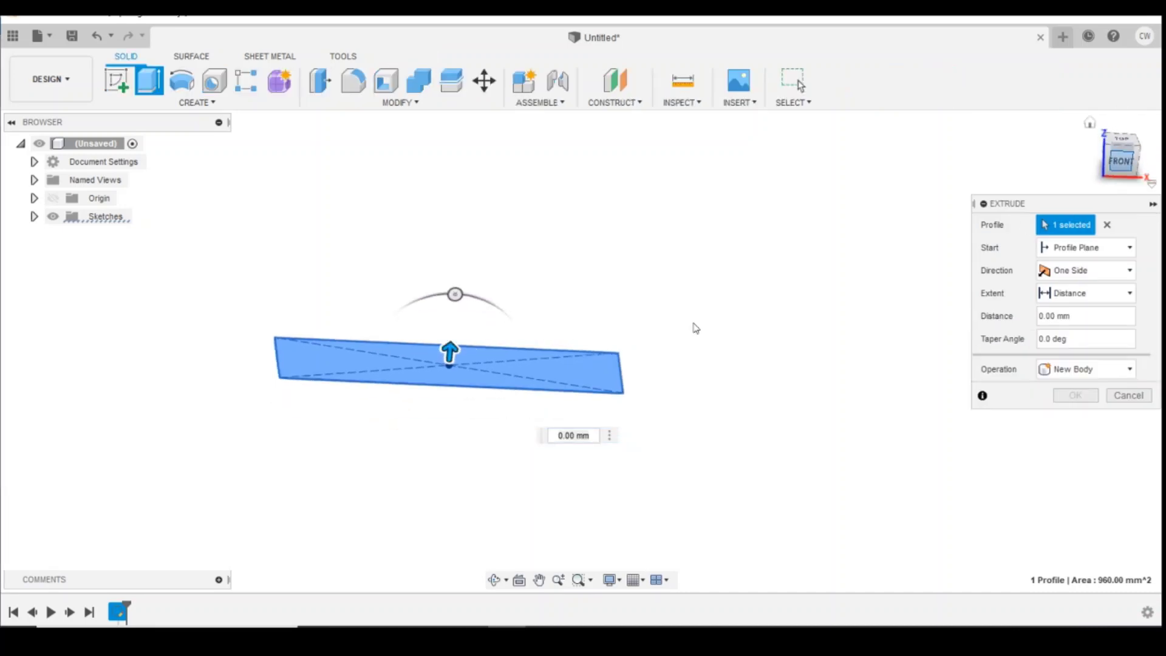
{"action": "left_click_drag", "start_coordinate": [450, 353], "coordinate": [464, 293]}
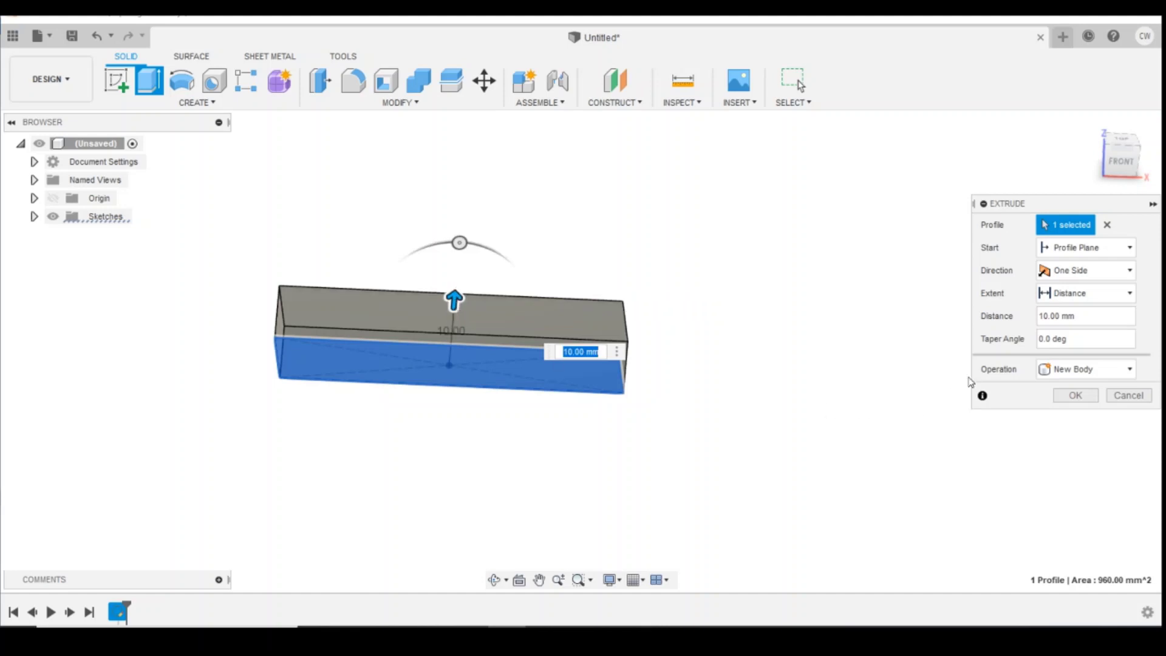
{"action": "left_click", "coordinate": [1075, 395]}
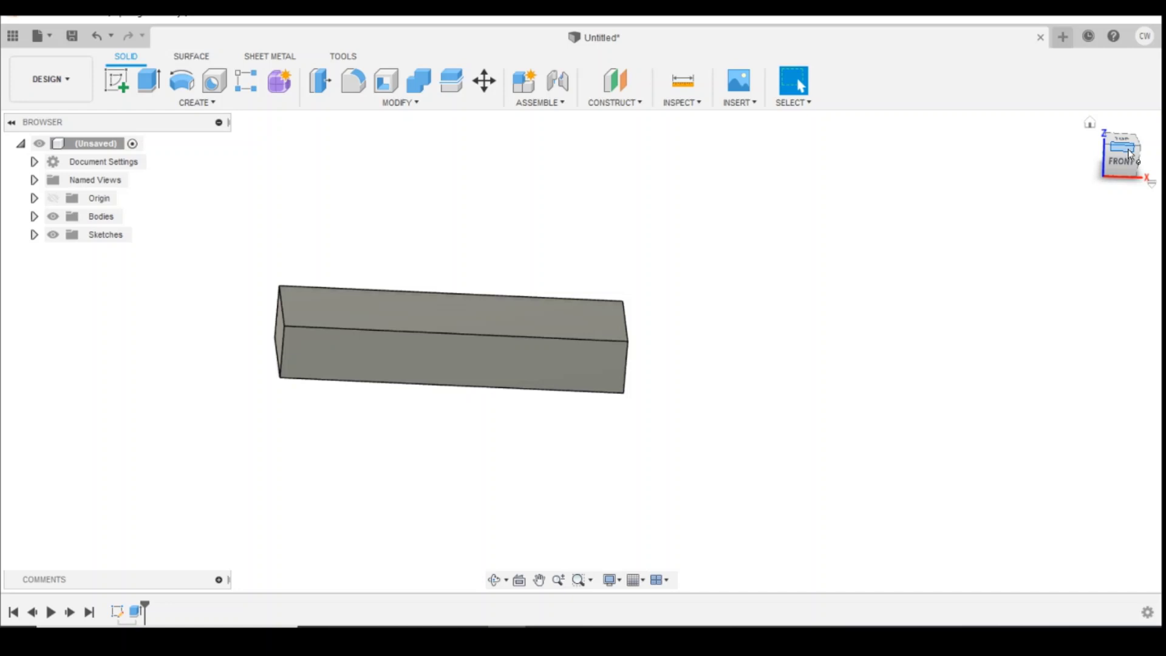
- Start a sketch on the block's top face and offset its outline 1 mm outward
{"action": "left_click_drag", "start_coordinate": [1121, 158], "coordinate": [1119, 186]}
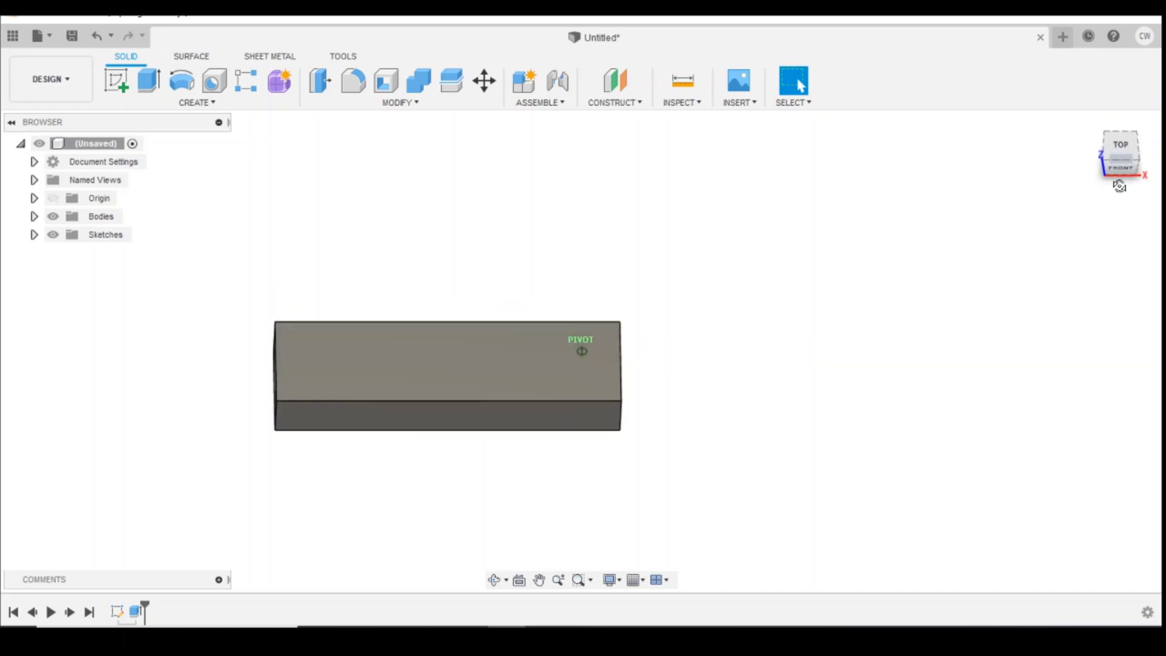
{"action": "left_click", "coordinate": [115, 80]}
{"action": "left_click", "coordinate": [394, 354]}
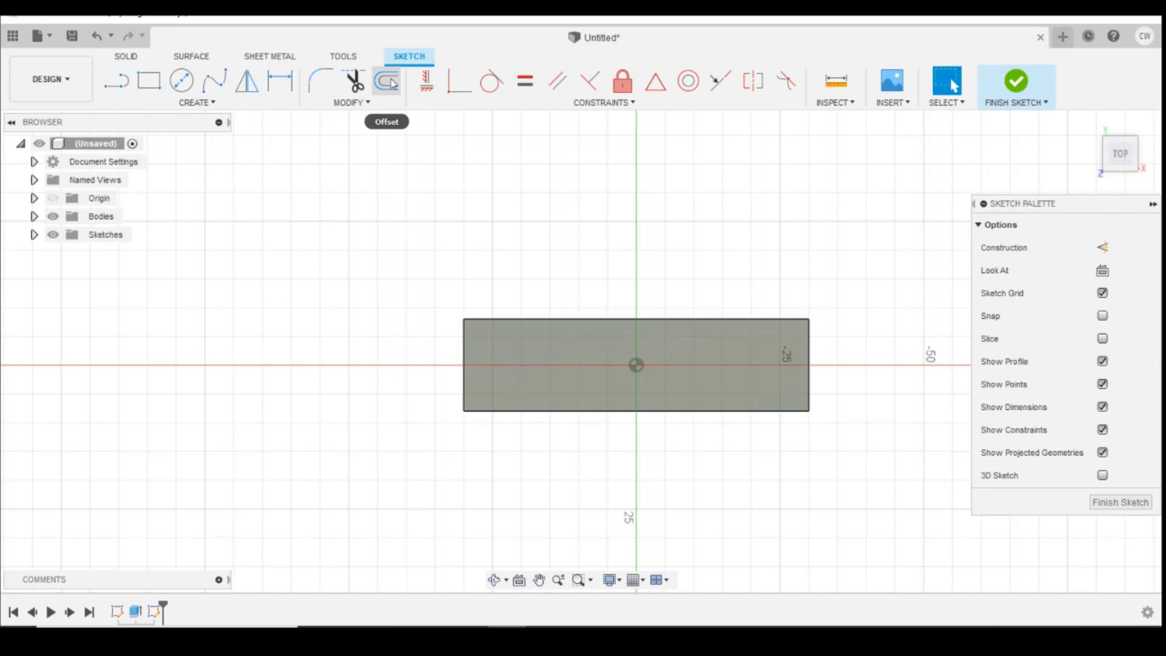
{"action": "left_click", "coordinate": [390, 83]}
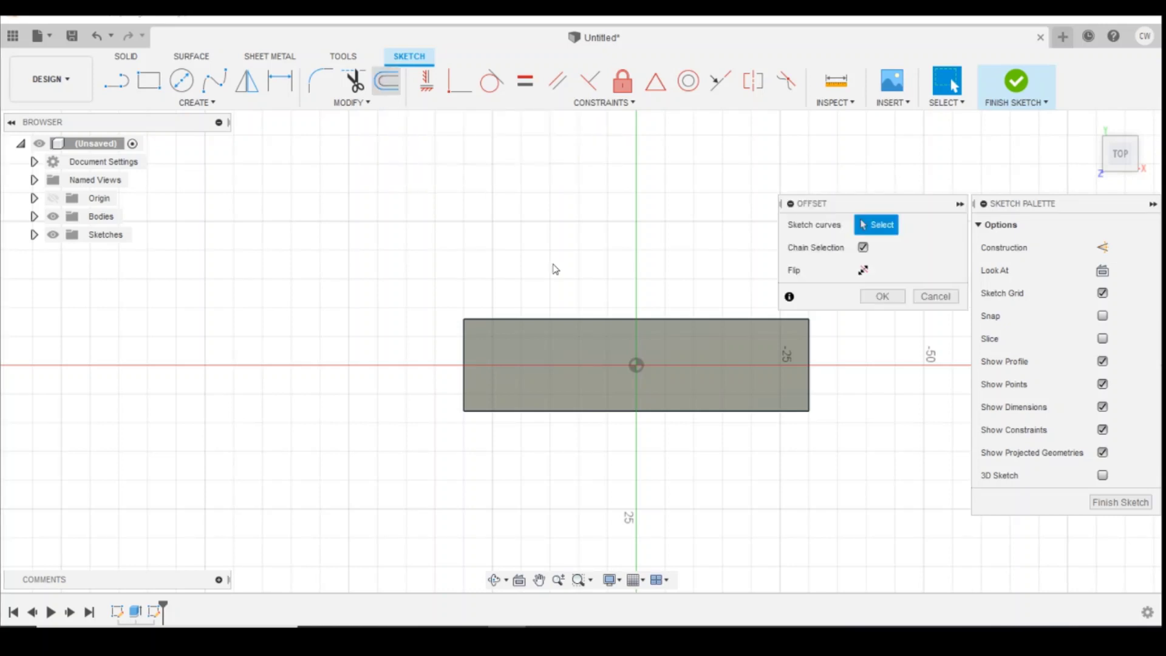
{"action": "left_click", "coordinate": [600, 320]}
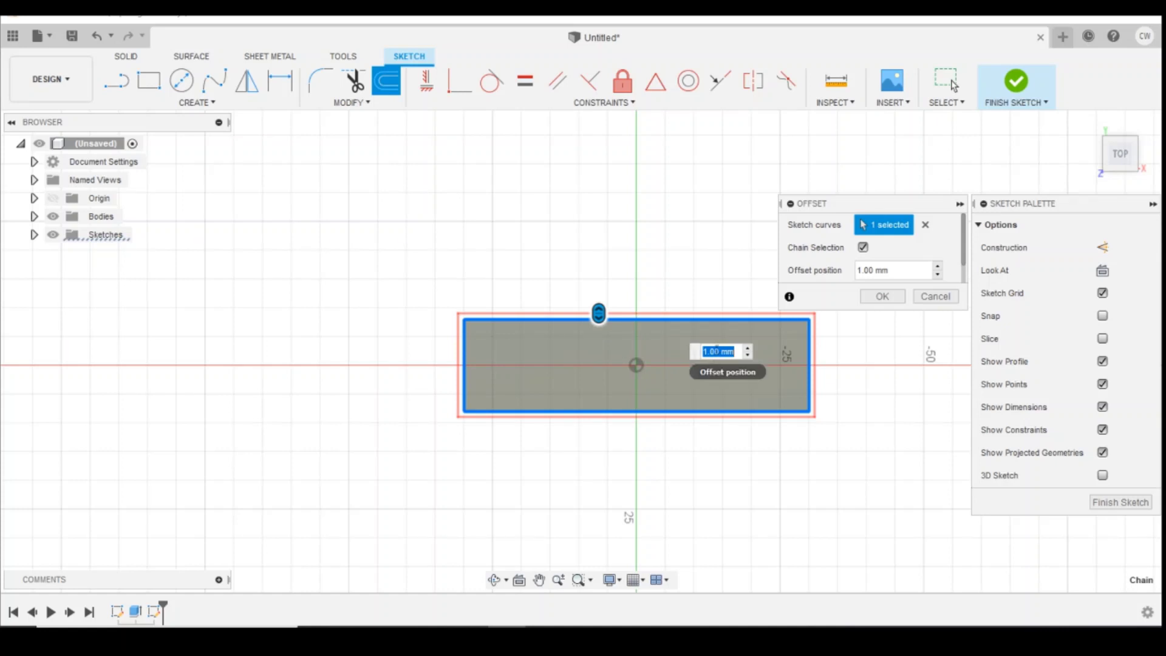
{"action": "left_click", "coordinate": [881, 296]}
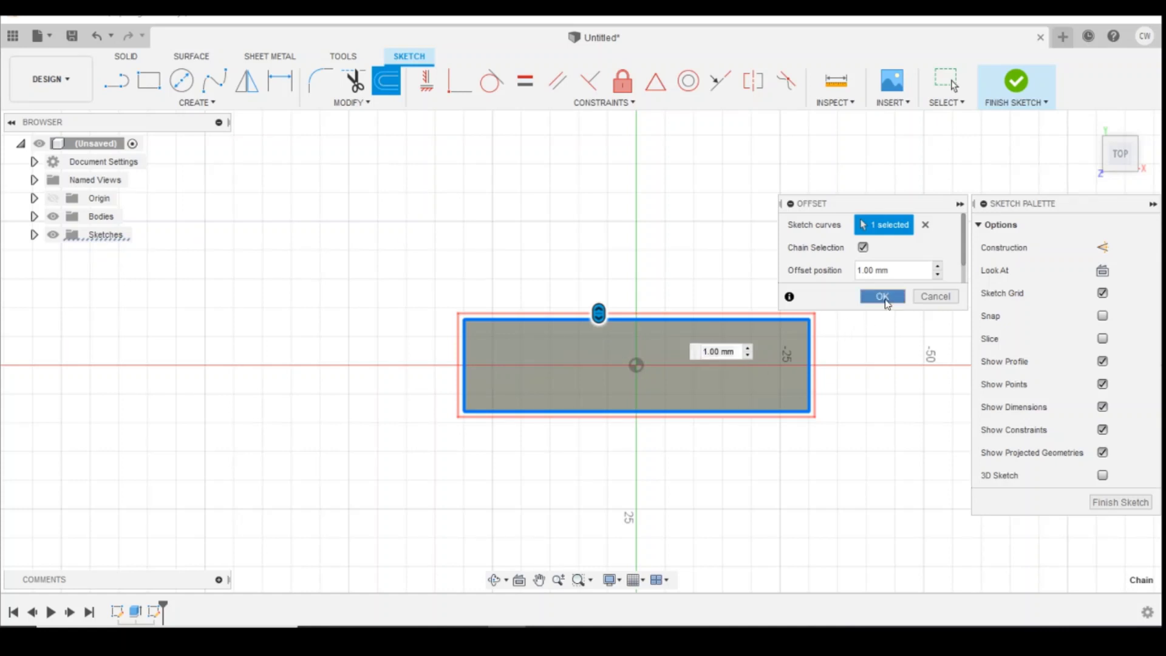
- Extrude the narrow ring profile around the top face 2 mm downward, joining it to the block as a lip
{"action": "scroll", "coordinate": [791, 344], "scroll_direction": "up", "scroll_amount": 3}
{"action": "scroll", "coordinate": [789, 344], "scroll_direction": "up", "scroll_amount": 2}
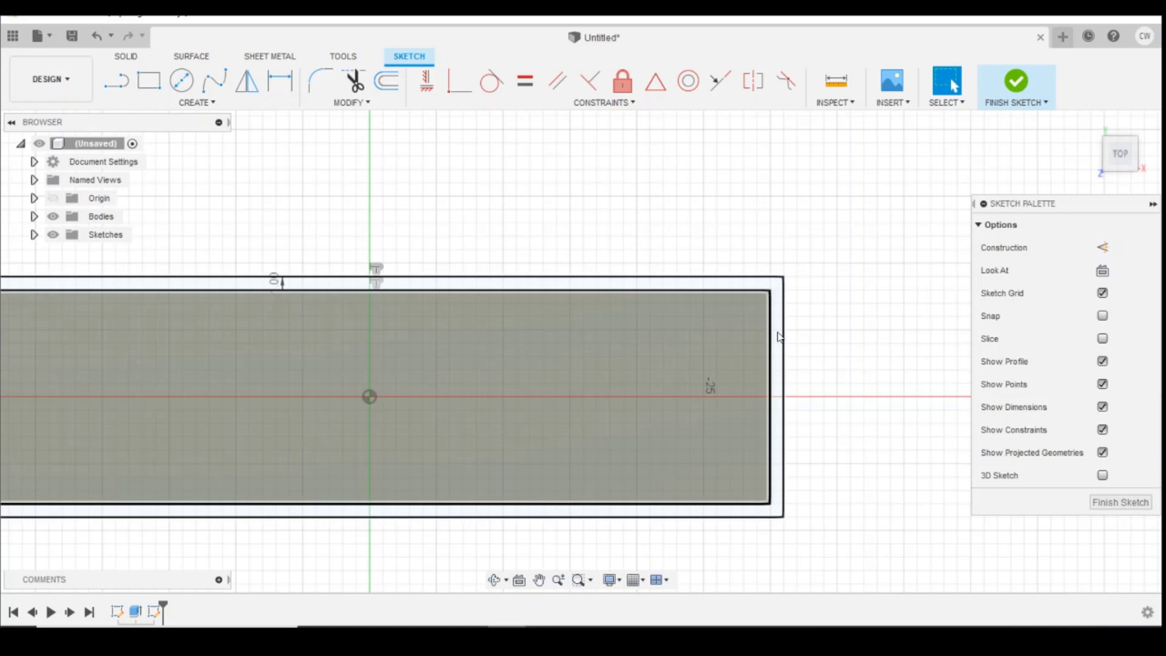
{"action": "left_click", "coordinate": [777, 338]}
{"action": "right_click", "coordinate": [774, 368]}
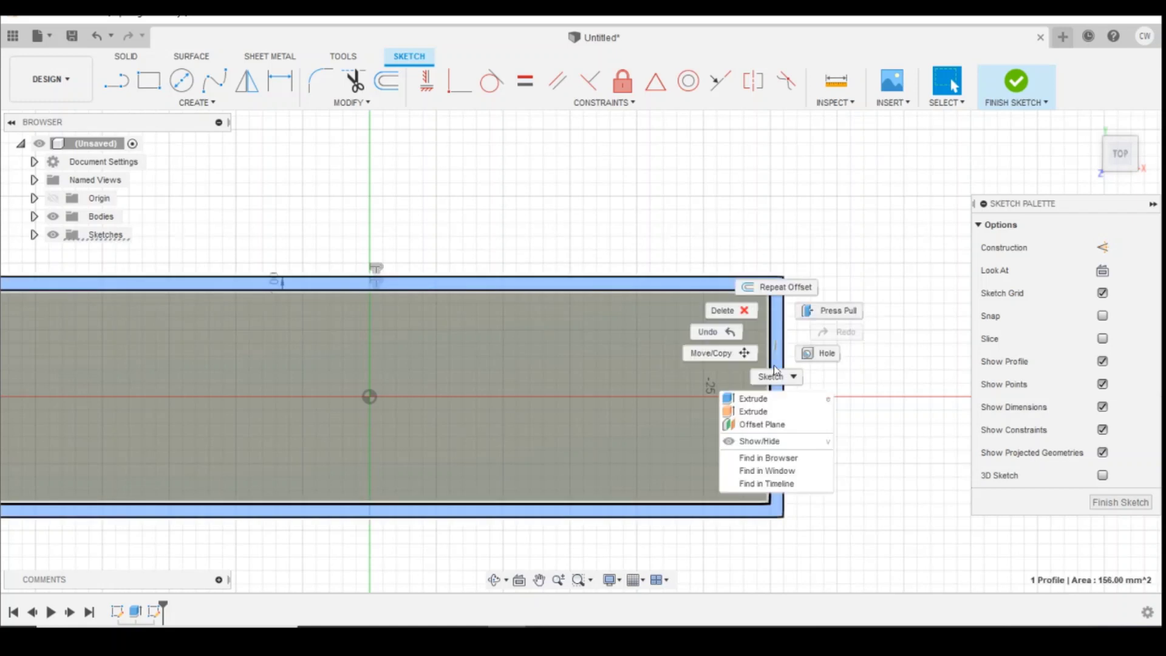
{"action": "left_click", "coordinate": [753, 398]}
{"action": "left_click_drag", "start_coordinate": [1110, 165], "coordinate": [1116, 91]}
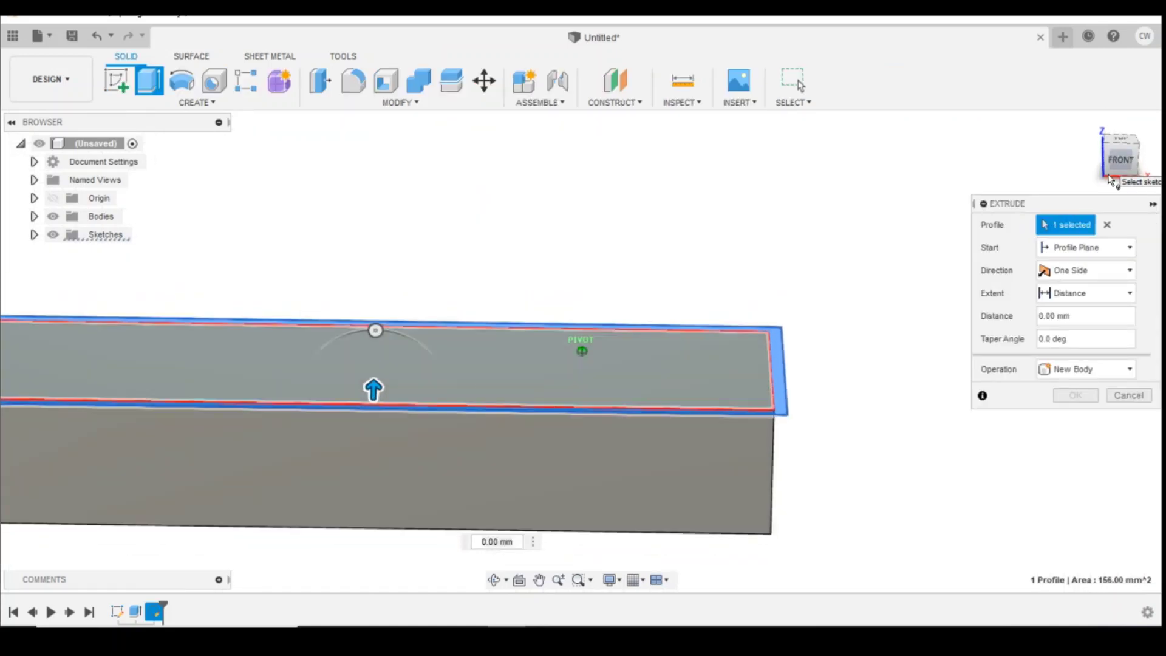
{"action": "left_click_drag", "start_coordinate": [1119, 167], "coordinate": [1121, 156]}
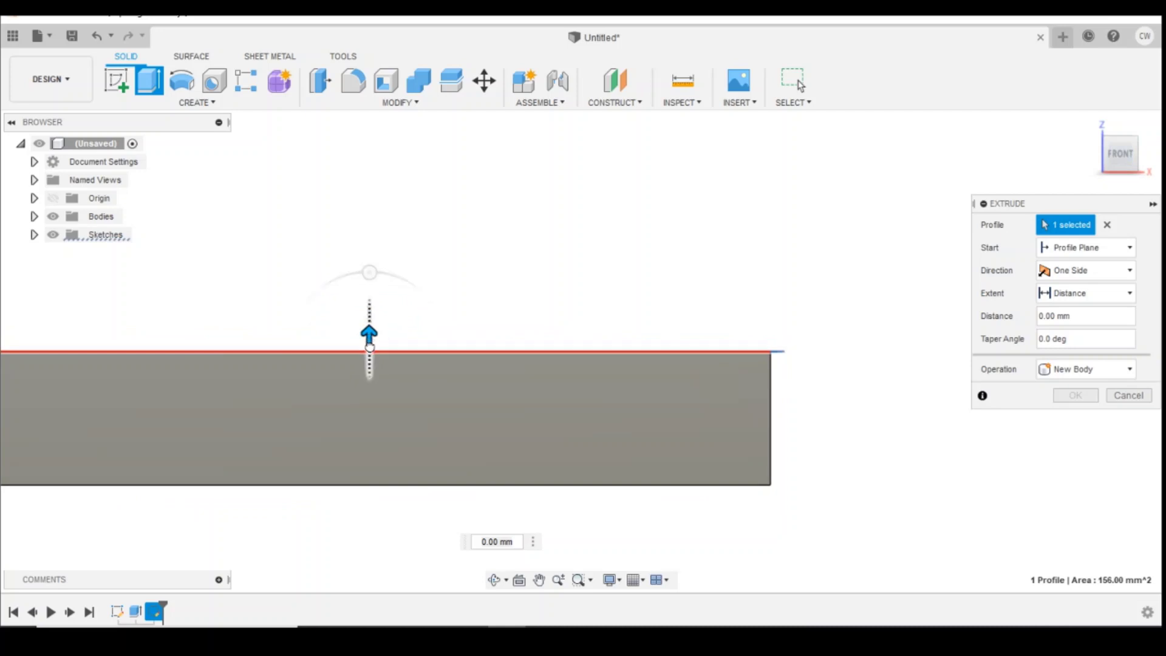
{"action": "left_click_drag", "start_coordinate": [368, 333], "coordinate": [371, 394]}
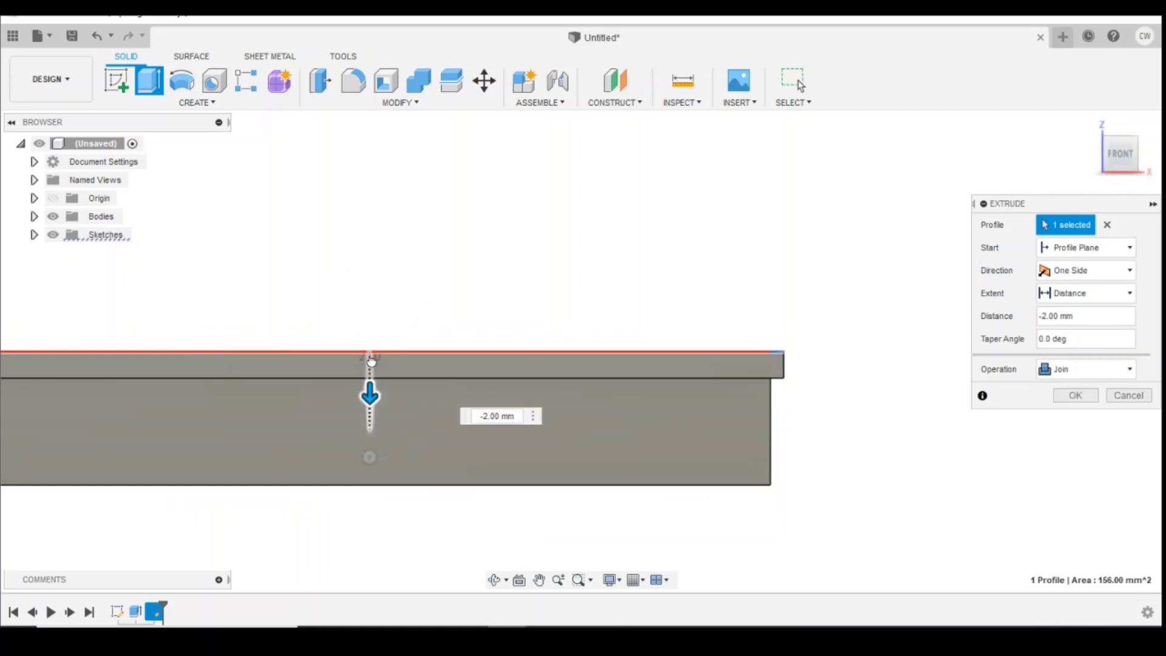
{"action": "left_click", "coordinate": [1075, 395]}
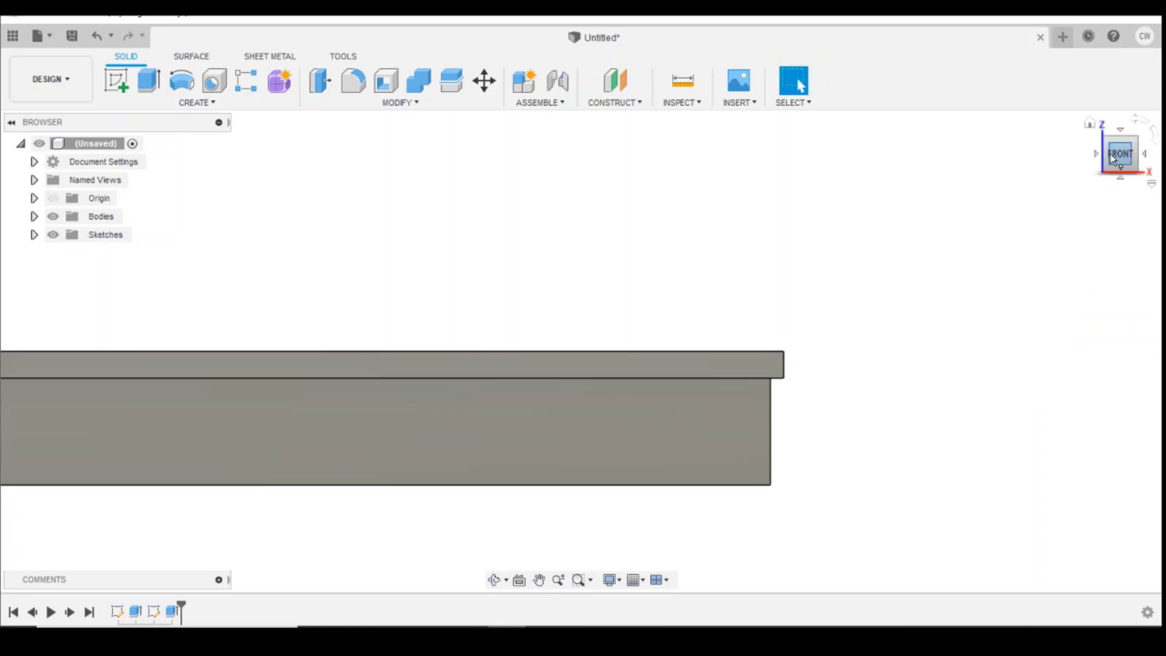
- Start a sketch on the lipped top face and offset its outer edge 2 mm inward
{"action": "left_click_drag", "start_coordinate": [1111, 155], "coordinate": [1133, 167]}
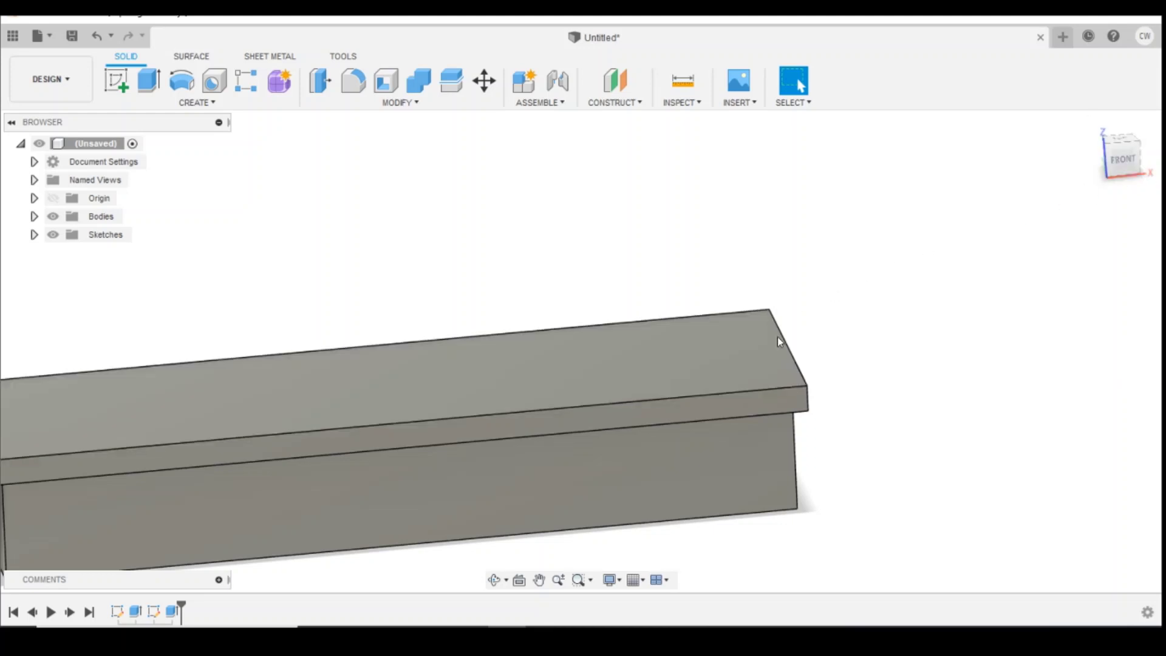
{"action": "scroll", "coordinate": [758, 353], "scroll_direction": "down", "scroll_amount": 1}
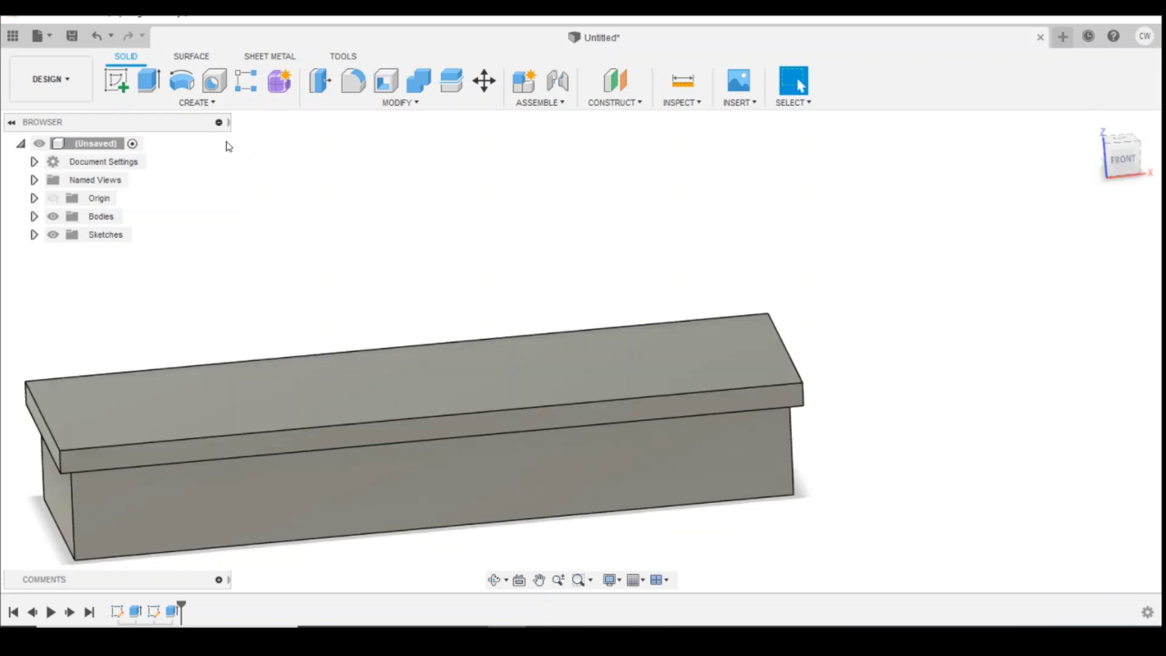
{"action": "left_click", "coordinate": [118, 86]}
{"action": "left_click", "coordinate": [343, 396]}
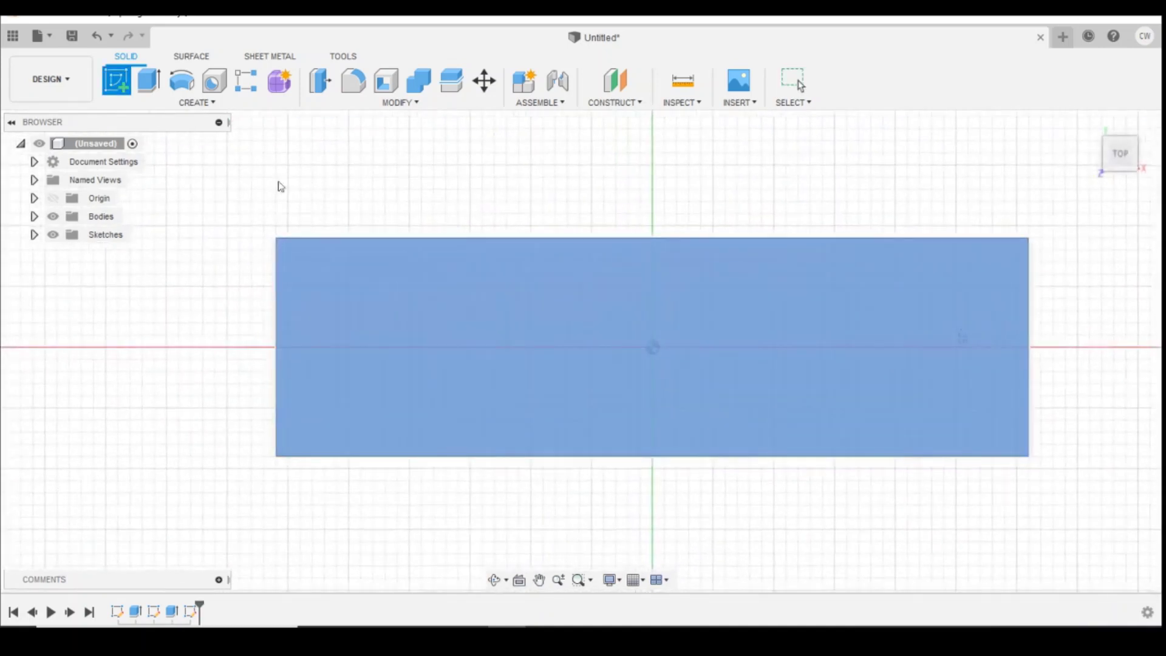
{"action": "left_click", "coordinate": [386, 80]}
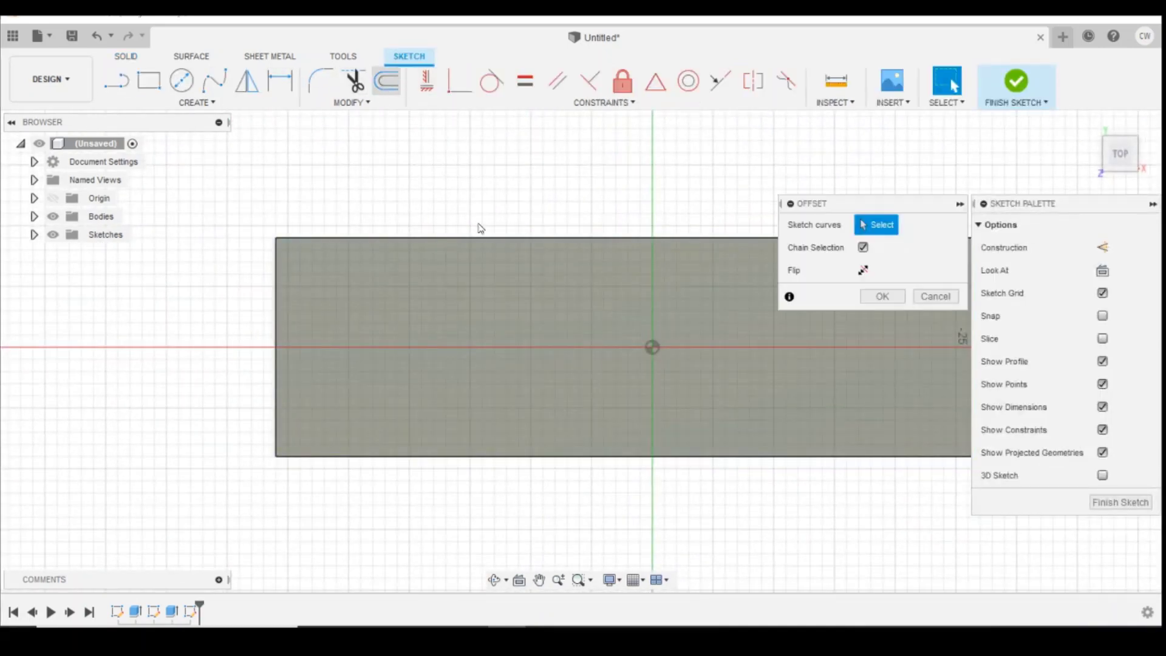
{"action": "left_click", "coordinate": [512, 238]}
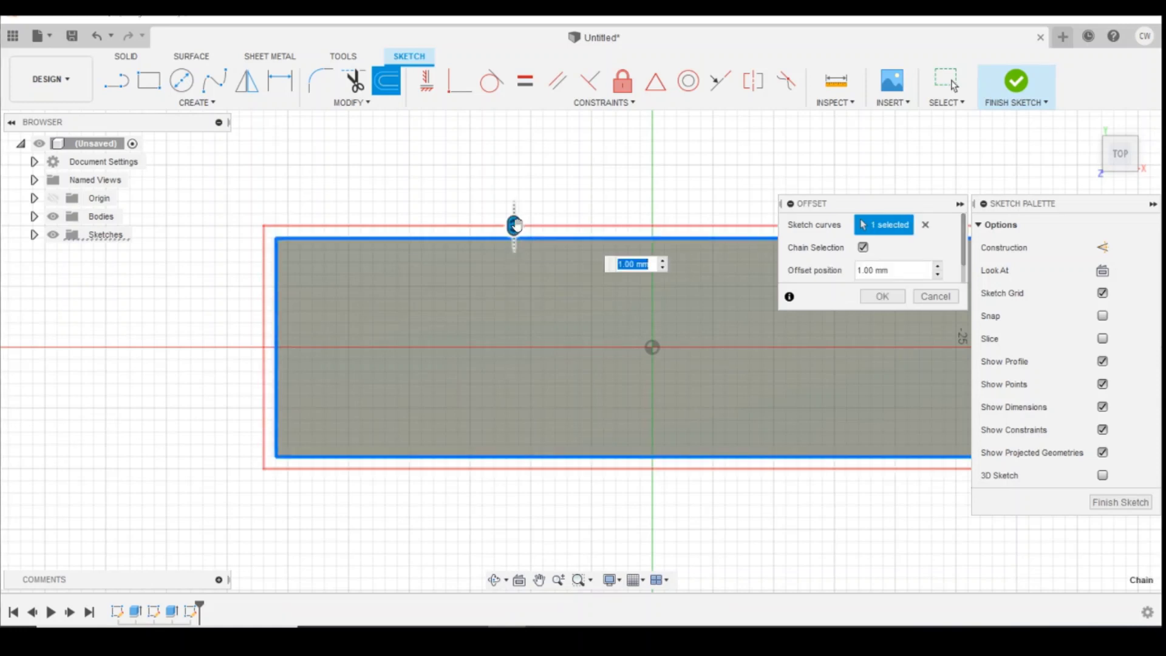
{"action": "left_click_drag", "start_coordinate": [513, 225], "coordinate": [518, 264]}
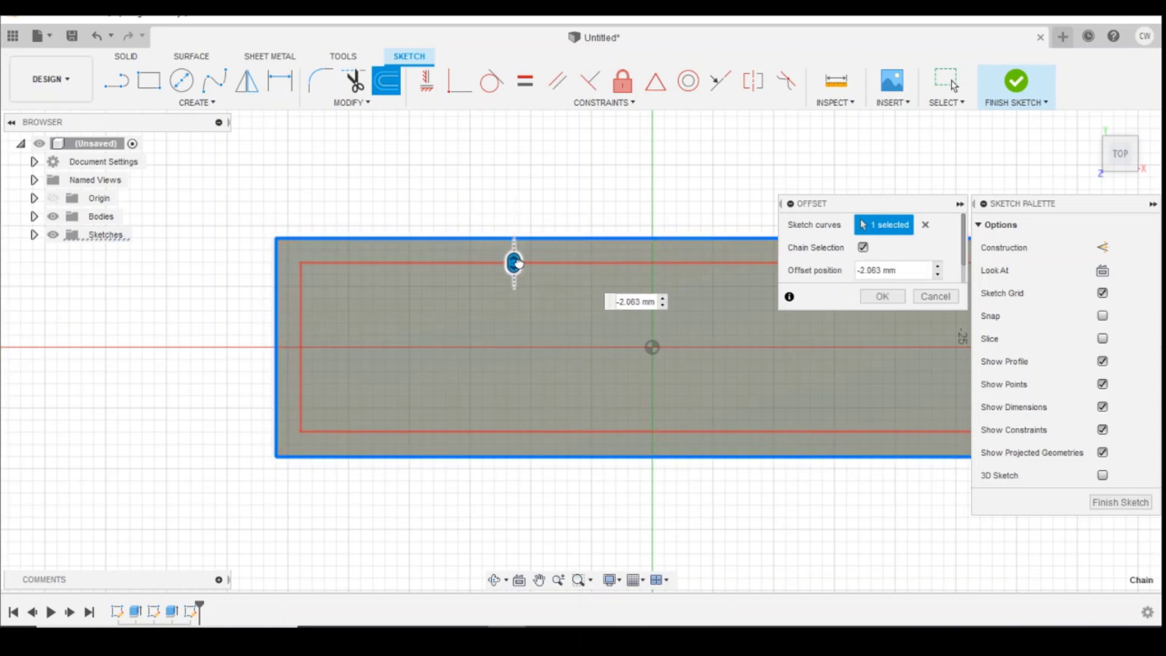
{"action": "left_click", "coordinate": [880, 271]}
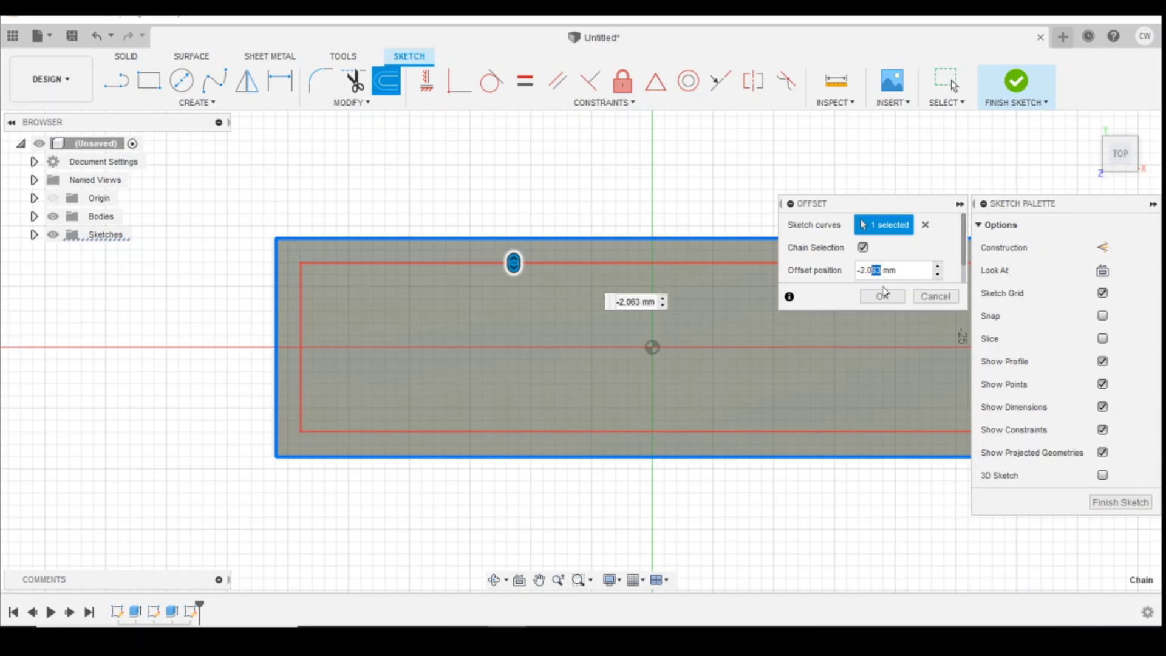
{"action": "key", "text": "BackSpace"}
{"action": "left_click", "coordinate": [883, 297]}
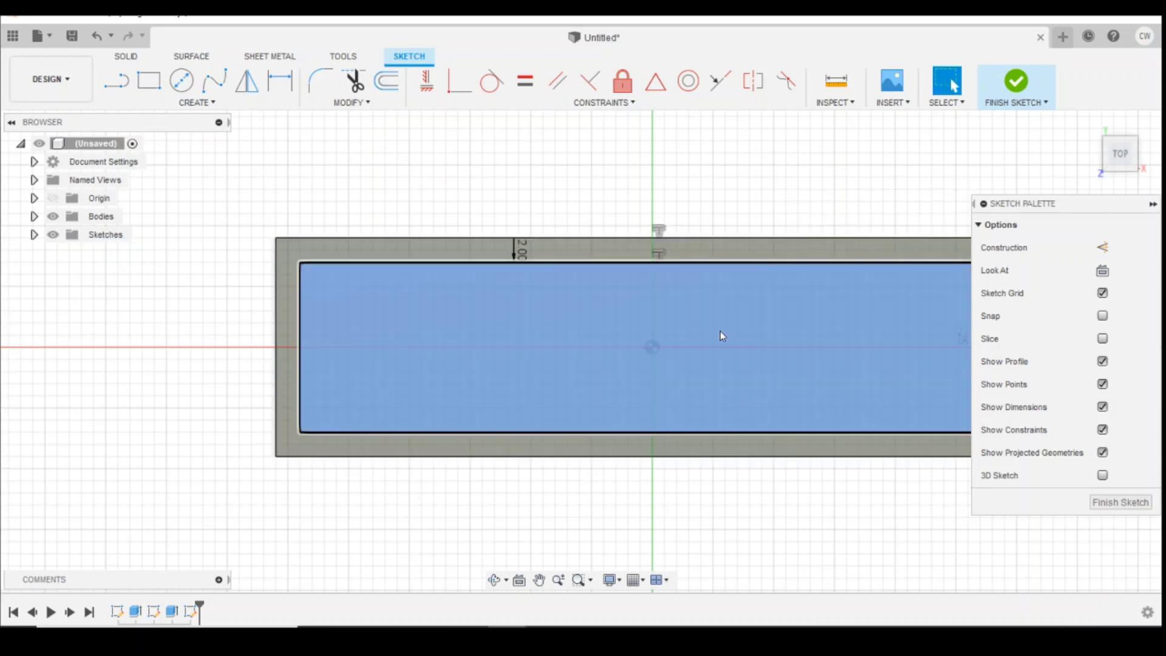
- Cut the inner rectangle profile 9 mm down into the block to hollow it out
{"action": "right_click", "coordinate": [723, 336]}
{"action": "left_click", "coordinate": [1122, 171]}
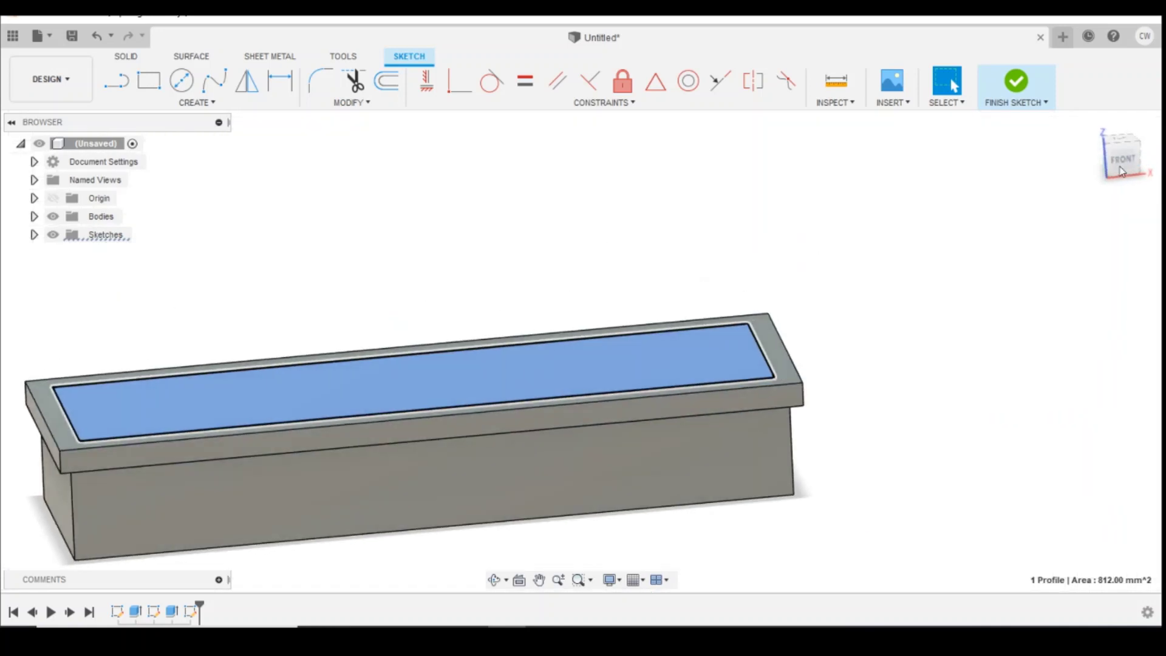
{"action": "key", "text": "e"}
{"action": "left_click", "coordinate": [1122, 163]}
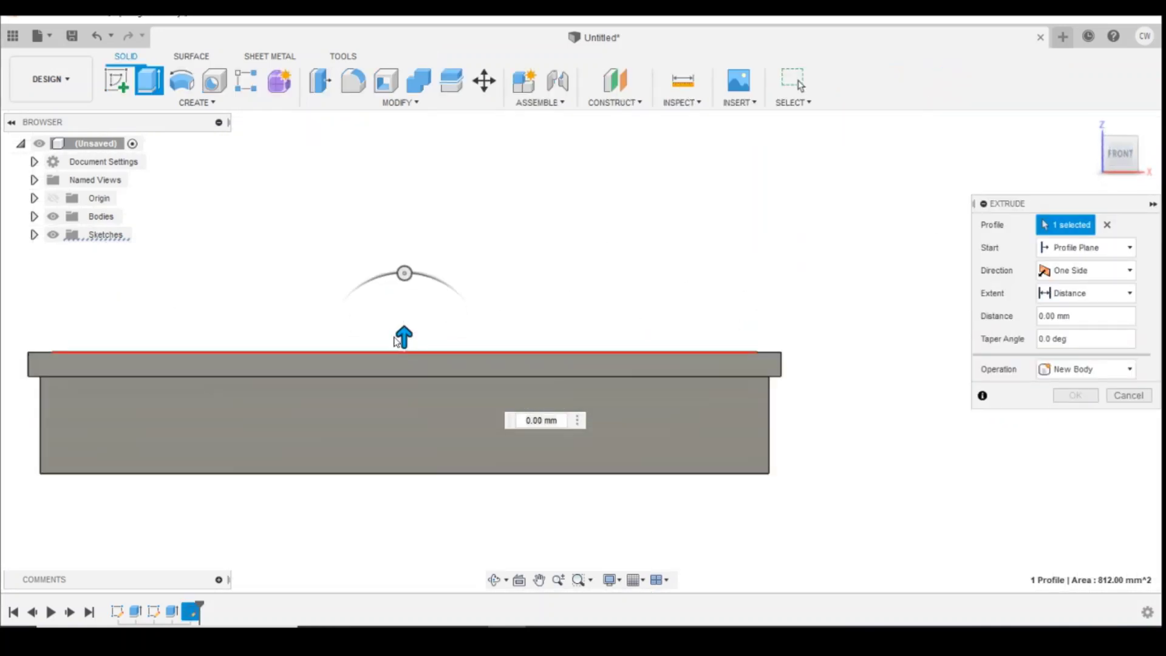
{"action": "left_click_drag", "start_coordinate": [395, 341], "coordinate": [410, 448]}
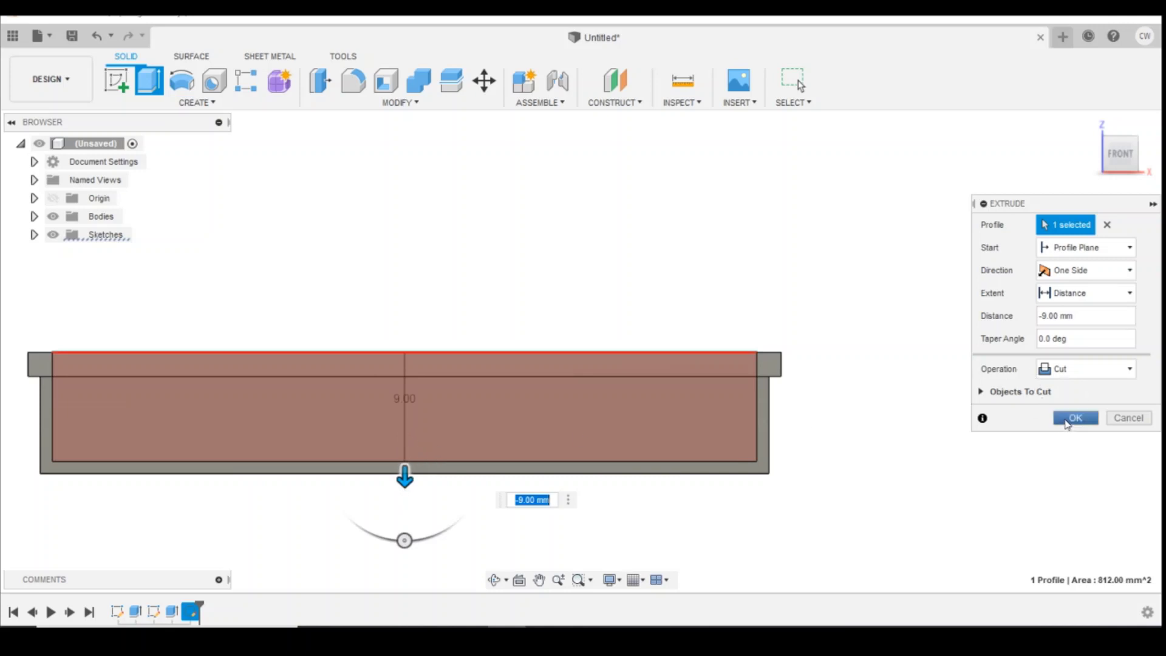
{"action": "left_click", "coordinate": [1056, 418]}
{"action": "left_click_drag", "start_coordinate": [1128, 155], "coordinate": [1145, 172]}
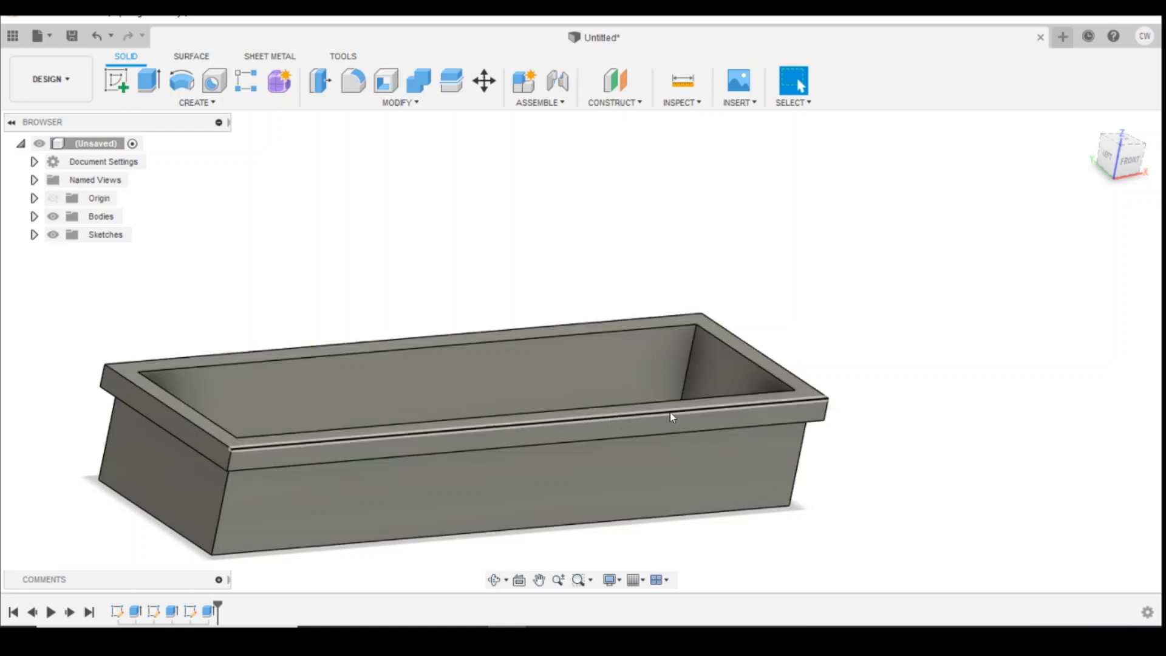
- Start a sketch on the rim's left end face and draw a diagonal line about 0.84 mm long across its upper outer corner
{"action": "left_click", "coordinate": [1109, 159]}
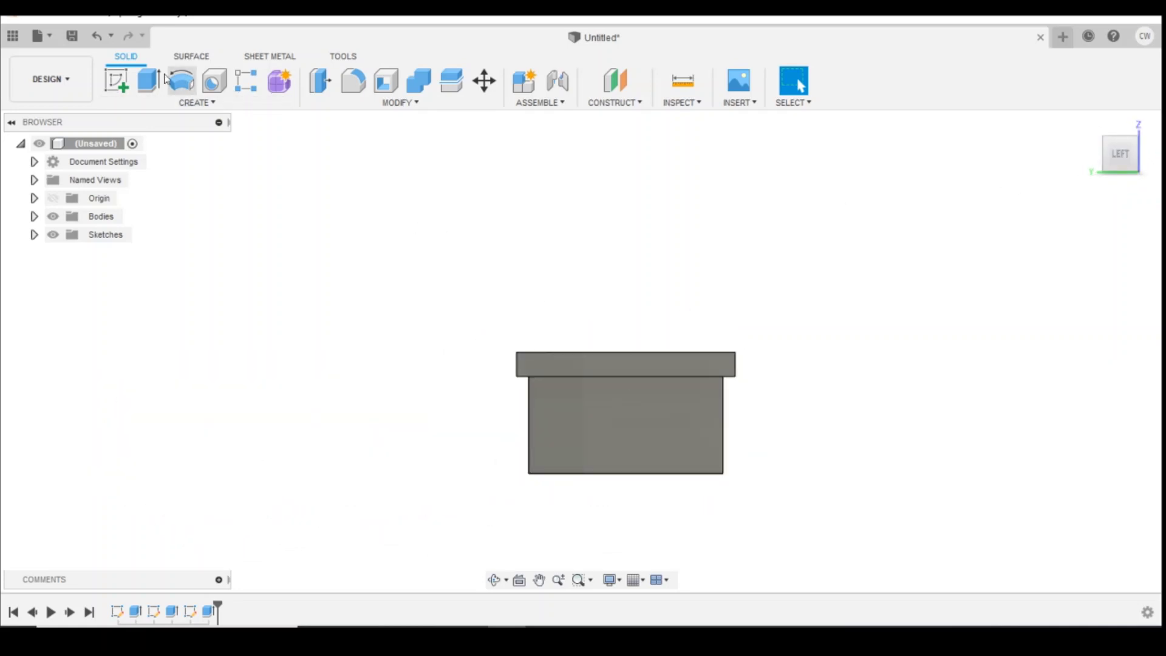
{"action": "left_click", "coordinate": [116, 79]}
{"action": "left_click", "coordinate": [789, 400]}
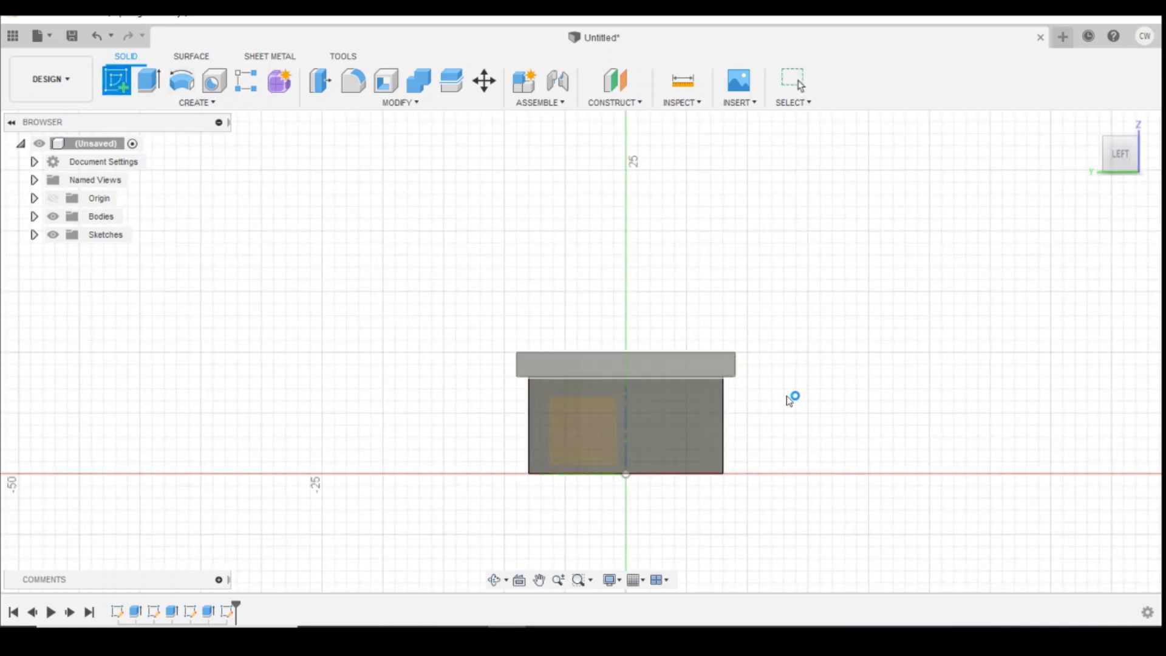
{"action": "key", "text": "l"}
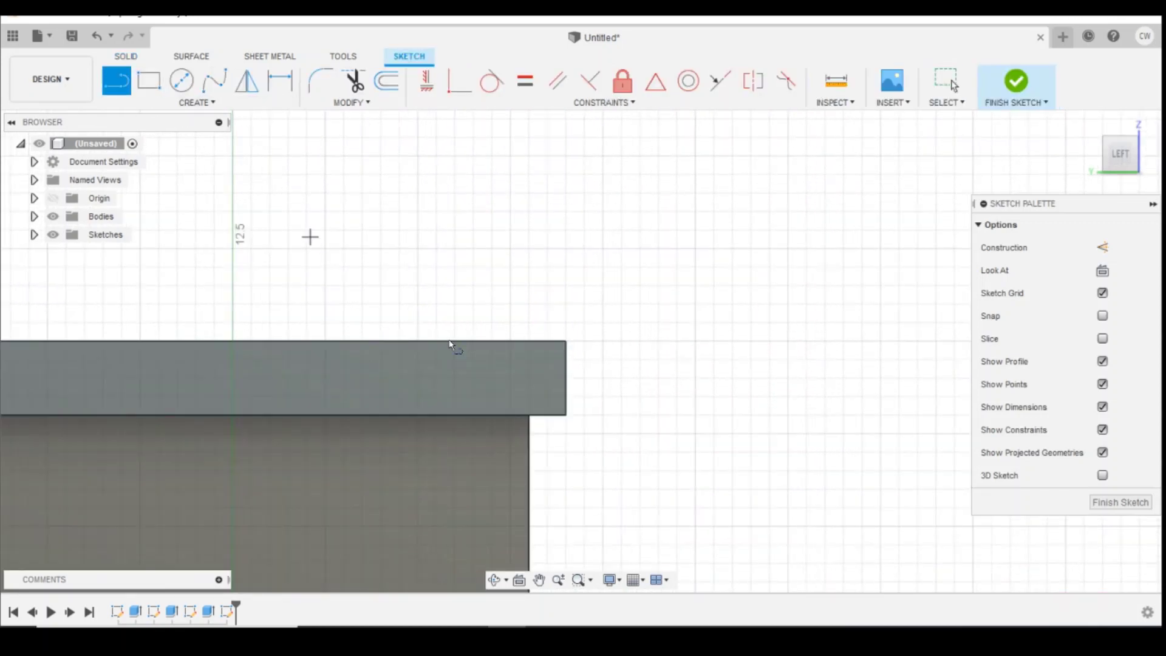
{"action": "left_click", "coordinate": [543, 340]}
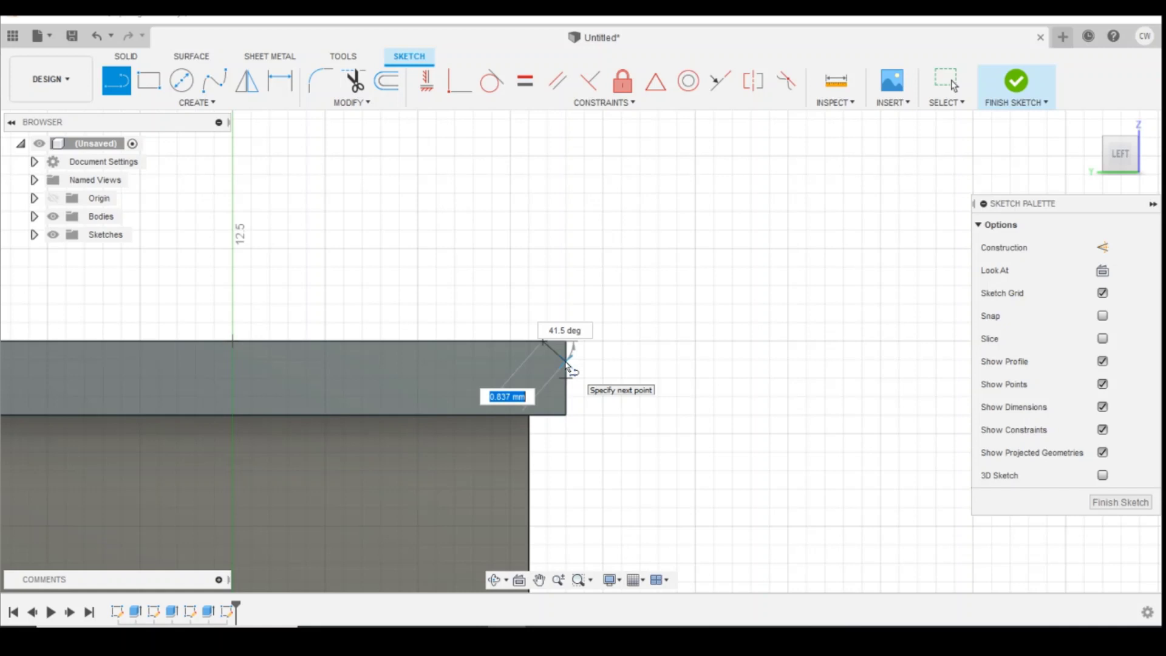
{"action": "left_click", "coordinate": [566, 361]}
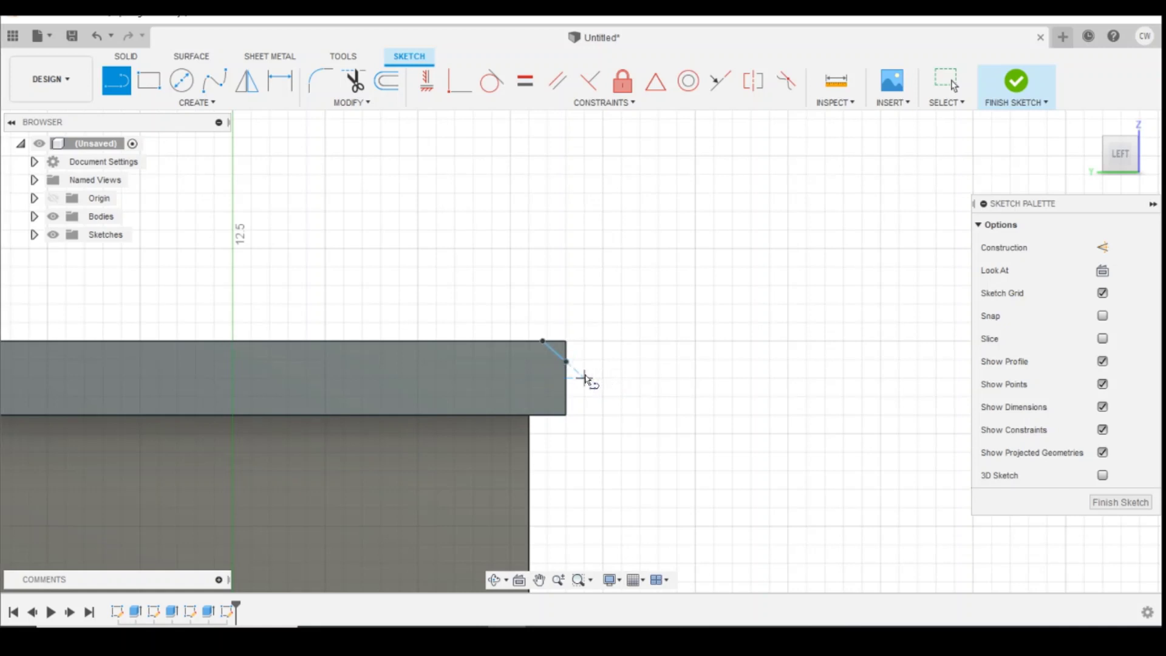
- Dimension the diagonal line's endpoints 0.5 mm horizontally and 0.5 mm vertically from the rim's corner
{"action": "left_click", "coordinate": [280, 80]}
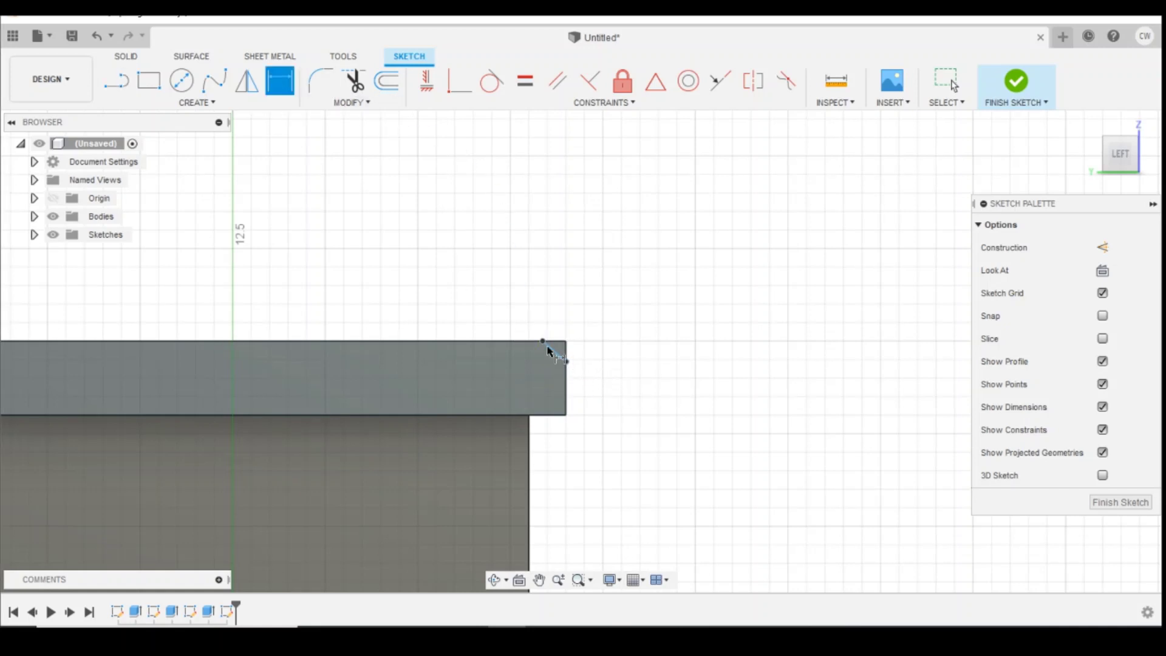
{"action": "left_click", "coordinate": [554, 351]}
{"action": "left_click", "coordinate": [568, 305]}
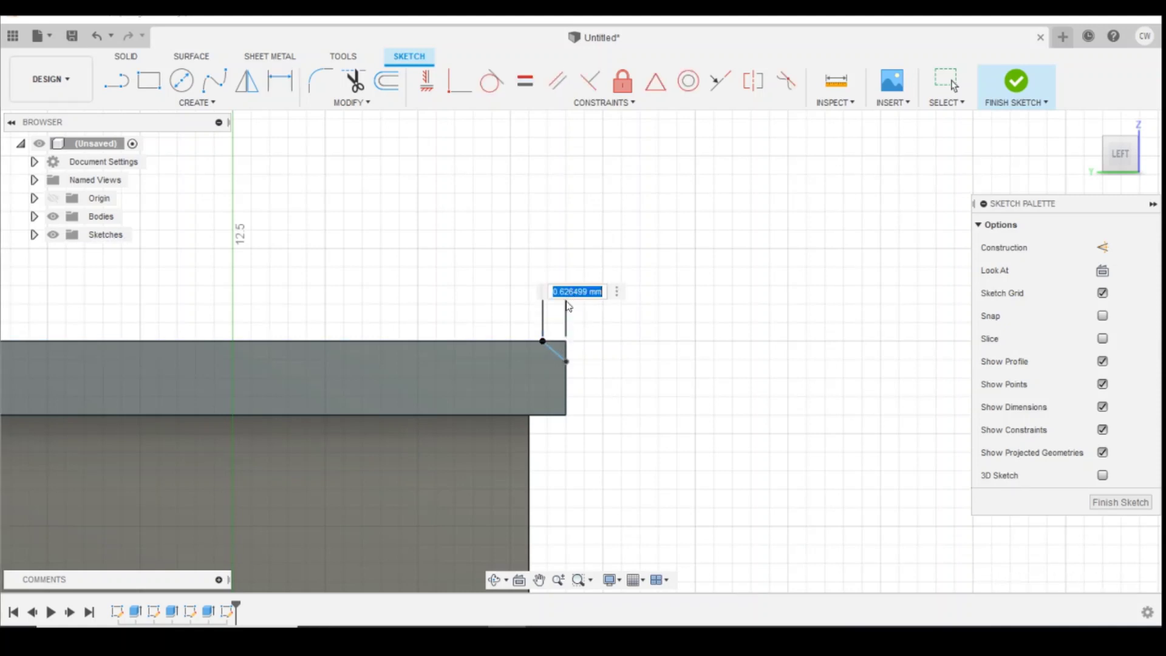
{"action": "type", "text": "0.5"}
{"action": "key", "text": "Return"}
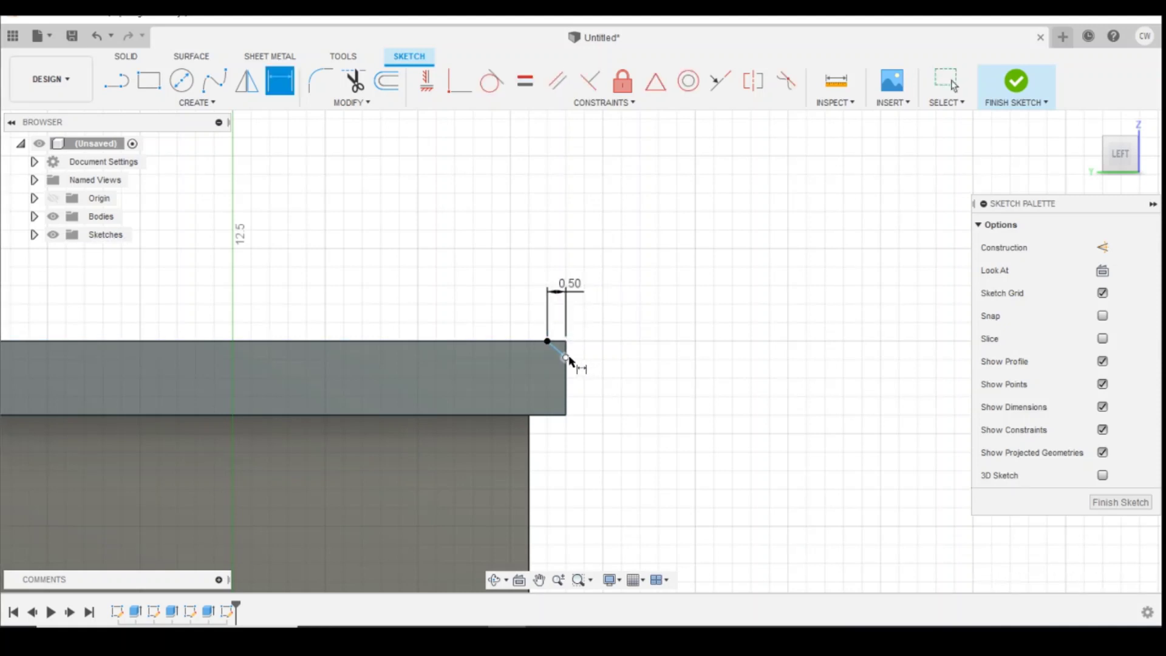
{"action": "left_click", "coordinate": [564, 342]}
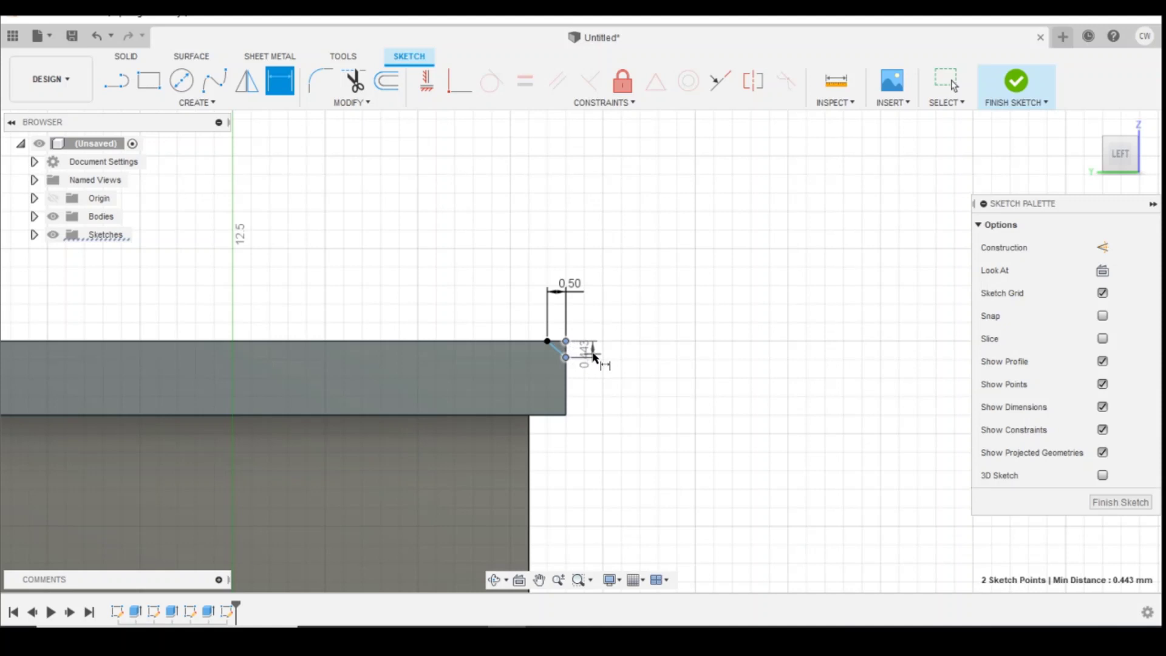
{"action": "left_click", "coordinate": [601, 354]}
{"action": "type", "text": "0.5"}
{"action": "key", "text": "Return"}
{"action": "scroll", "coordinate": [561, 354], "scroll_direction": "up", "scroll_amount": 3}
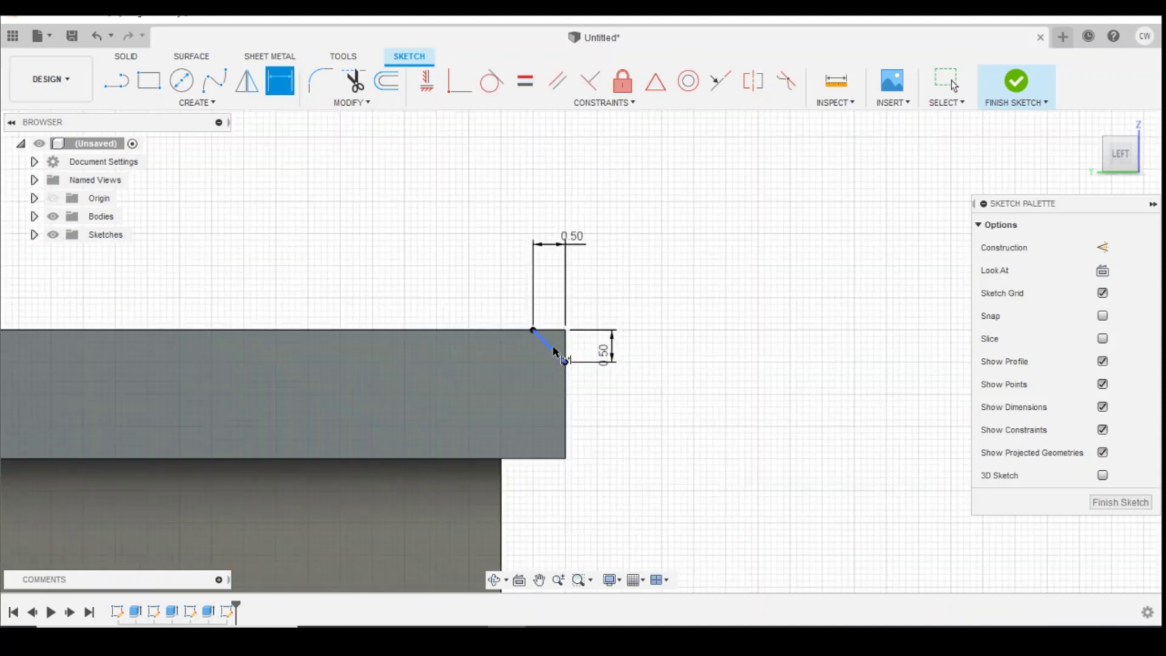
- Extrude the small triangular corner profile as a cut 65 mm along the rim's long side
{"action": "key", "text": "Escape"}
{"action": "left_click", "coordinate": [559, 341]}
{"action": "right_click", "coordinate": [559, 341]}
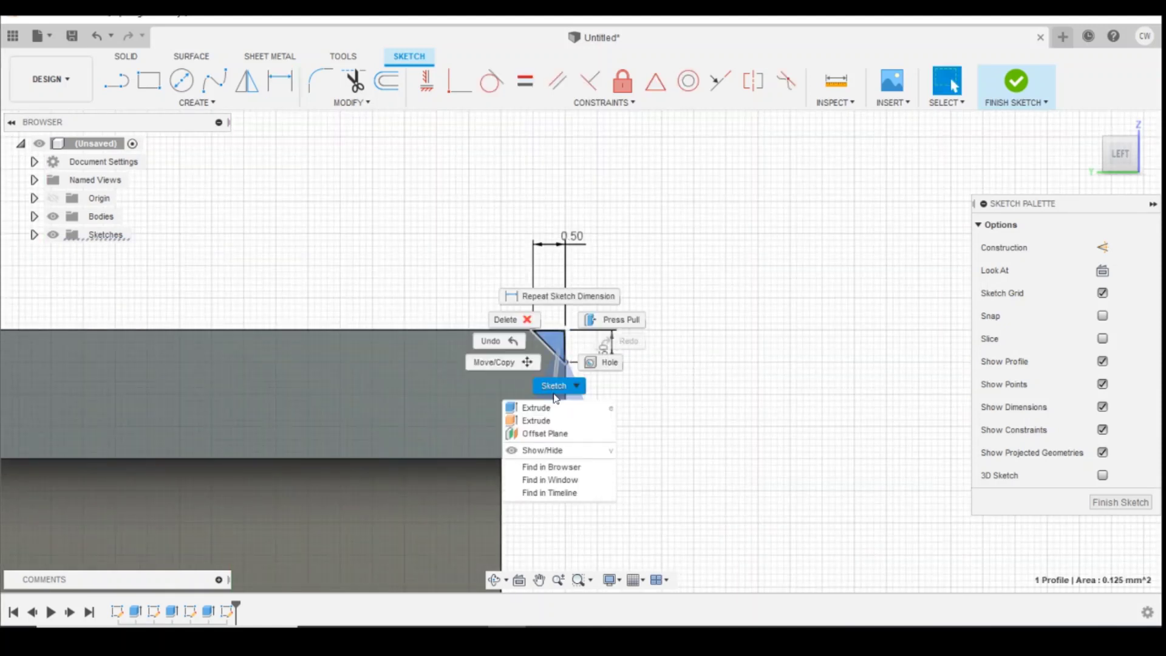
{"action": "left_click", "coordinate": [616, 318]}
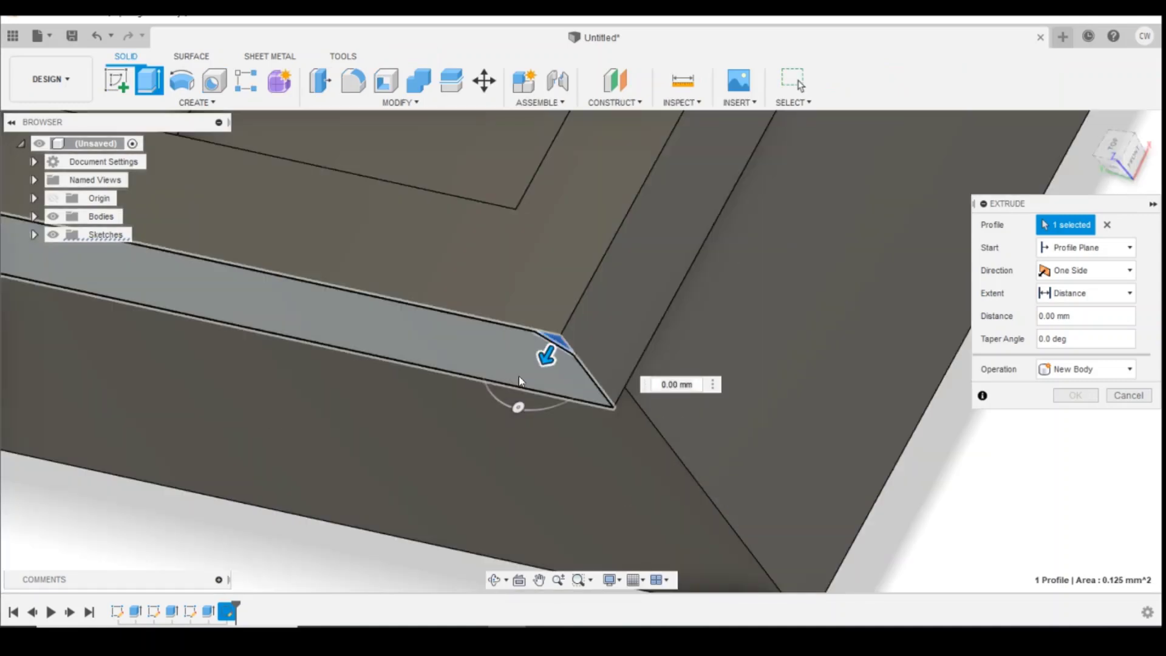
{"action": "scroll", "coordinate": [591, 453], "scroll_direction": "down", "scroll_amount": 6}
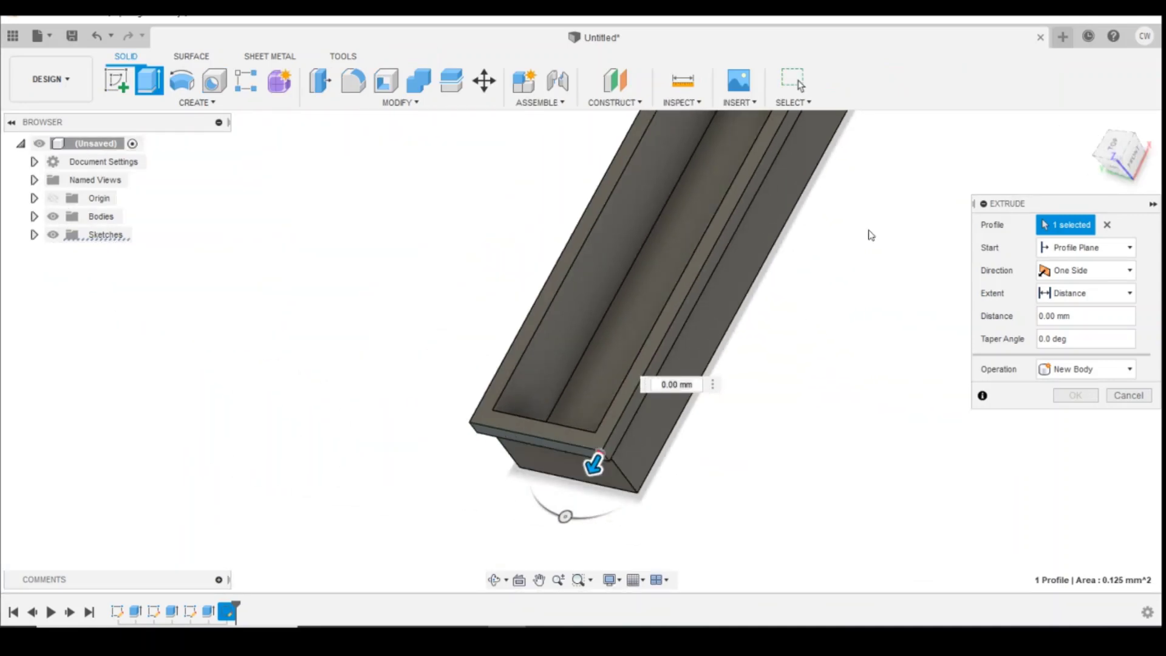
{"action": "scroll", "coordinate": [871, 234], "scroll_direction": "down", "scroll_amount": 2}
{"action": "left_click_drag", "start_coordinate": [669, 399], "coordinate": [856, 74]}
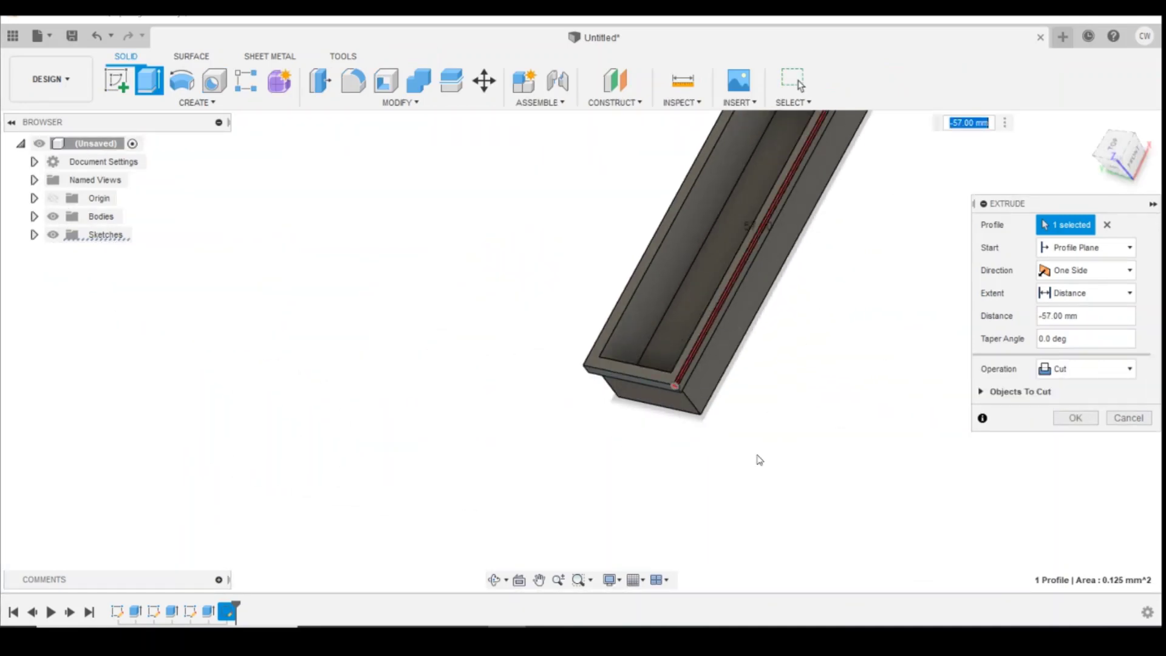
{"action": "scroll", "coordinate": [757, 459], "scroll_direction": "down", "scroll_amount": 3}
{"action": "left_click_drag", "start_coordinate": [810, 241], "coordinate": [902, 262]}
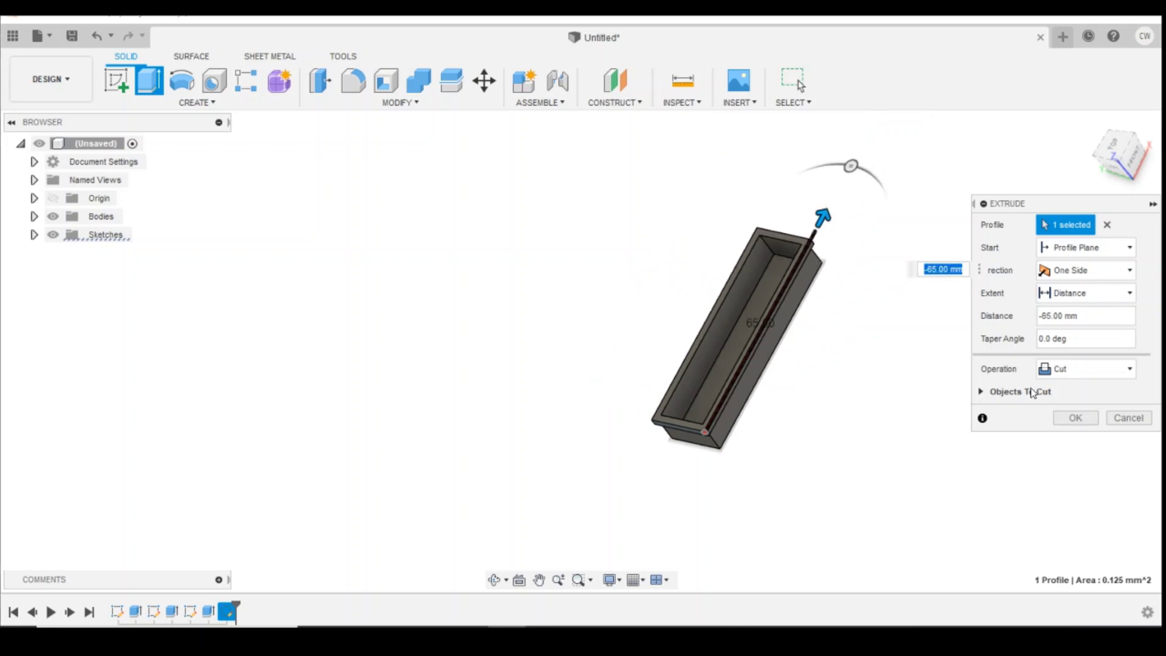
{"action": "left_click", "coordinate": [1065, 419]}
- Examine the beveled rim edge from the end and in an isometric view of the whole tray
{"action": "scroll", "coordinate": [924, 295], "scroll_direction": "down", "scroll_amount": 3}
{"action": "scroll", "coordinate": [748, 381], "scroll_direction": "up", "scroll_amount": 5}
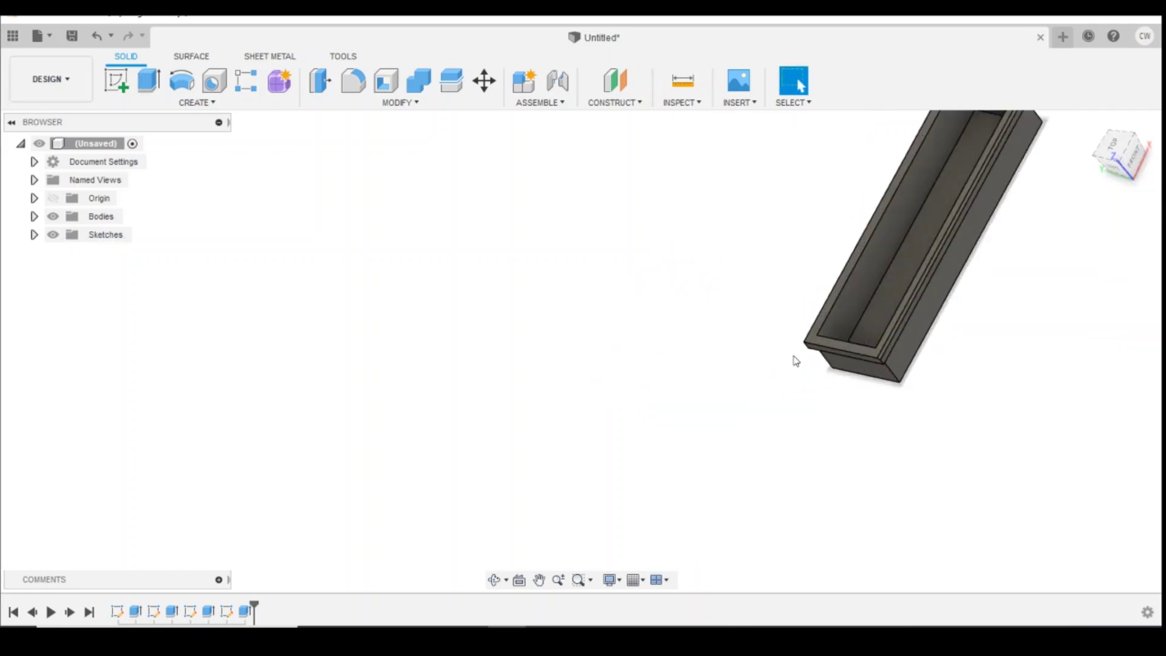
{"action": "scroll", "coordinate": [796, 360], "scroll_direction": "up", "scroll_amount": 2}
{"action": "left_click", "coordinate": [1121, 176]}
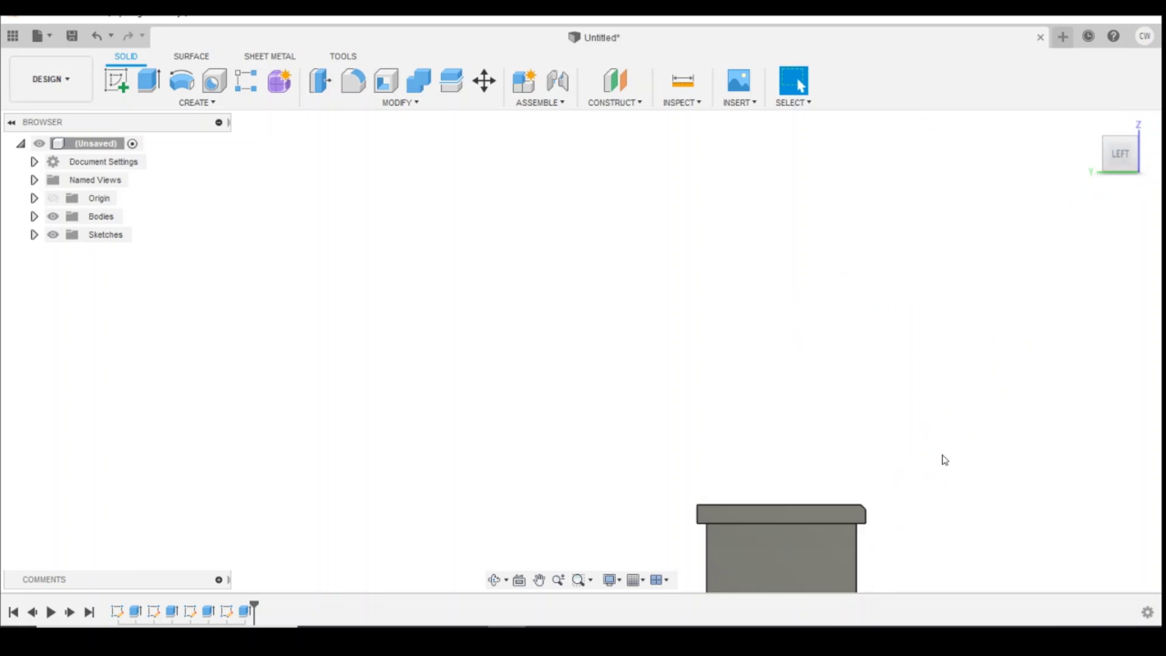
{"action": "left_click", "coordinate": [1133, 139]}
{"action": "scroll", "coordinate": [815, 365], "scroll_direction": "down", "scroll_amount": 2}
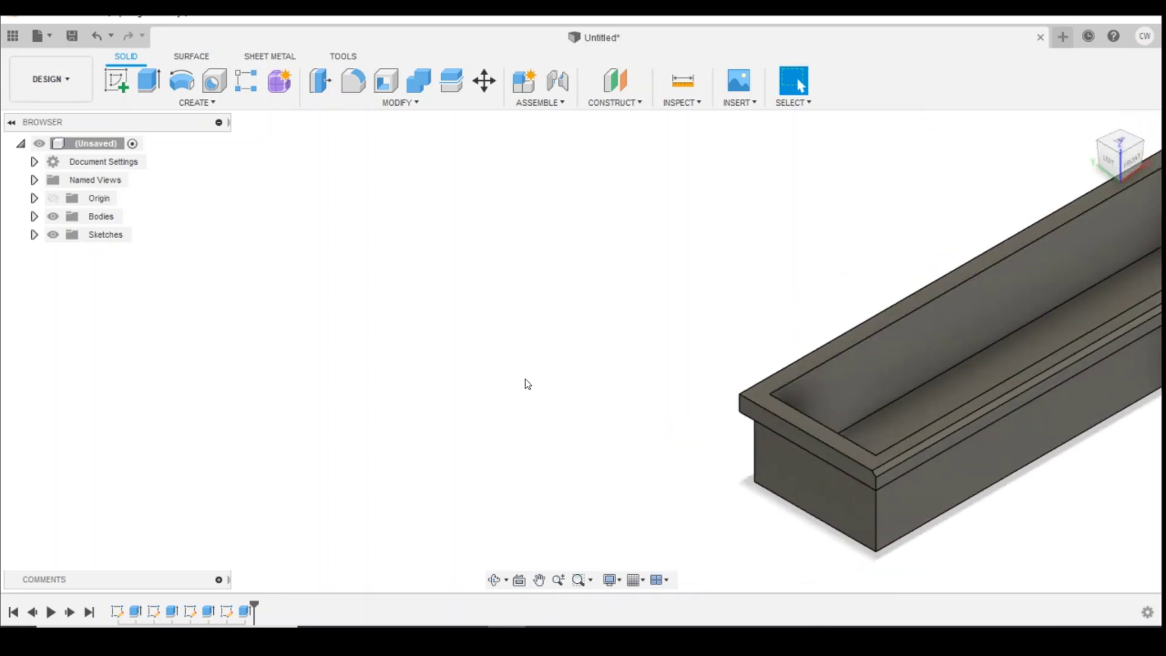
{"action": "scroll", "coordinate": [526, 381], "scroll_direction": "down", "scroll_amount": 2}
{"action": "scroll", "coordinate": [814, 364], "scroll_direction": "up", "scroll_amount": 3}
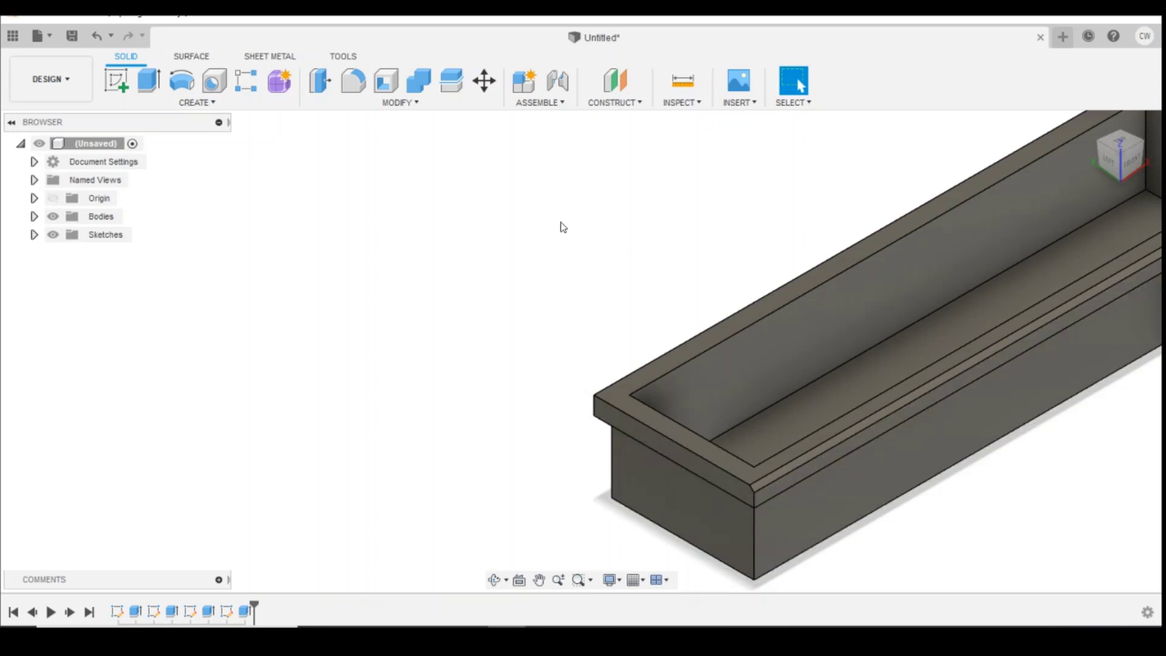
{"action": "scroll", "coordinate": [427, 333], "scroll_direction": "down", "scroll_amount": 3}
{"action": "scroll", "coordinate": [978, 178], "scroll_direction": "up", "scroll_amount": 2}
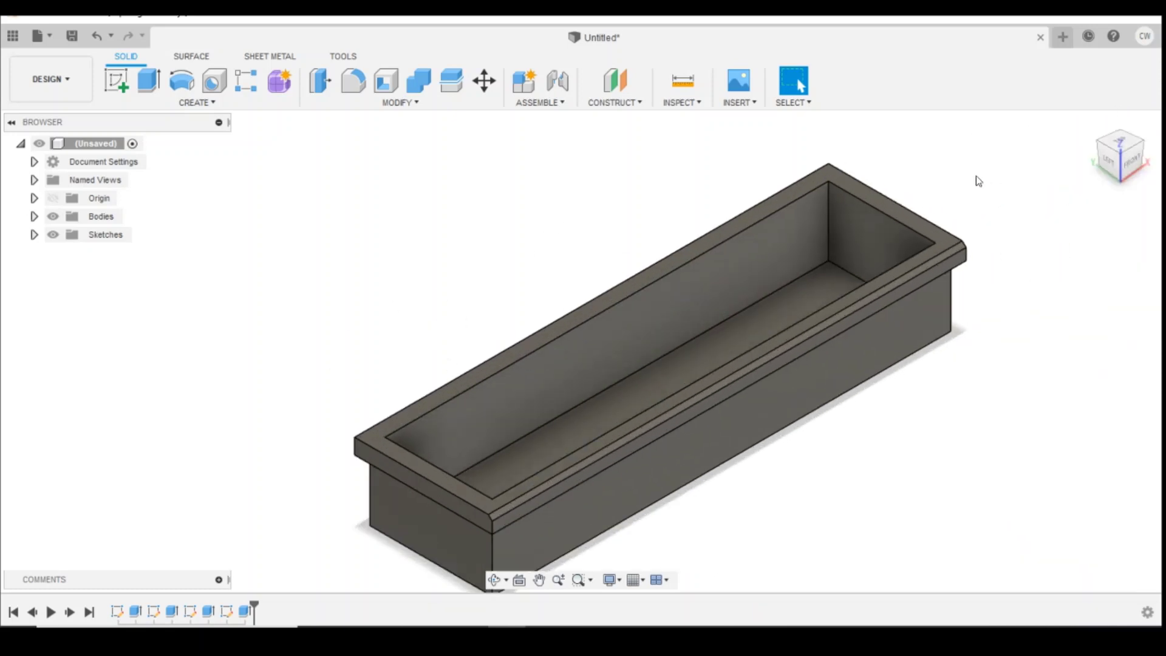
- Undo the triangular corner cut and the sketch it was based on
{"action": "left_click", "coordinate": [97, 36]}
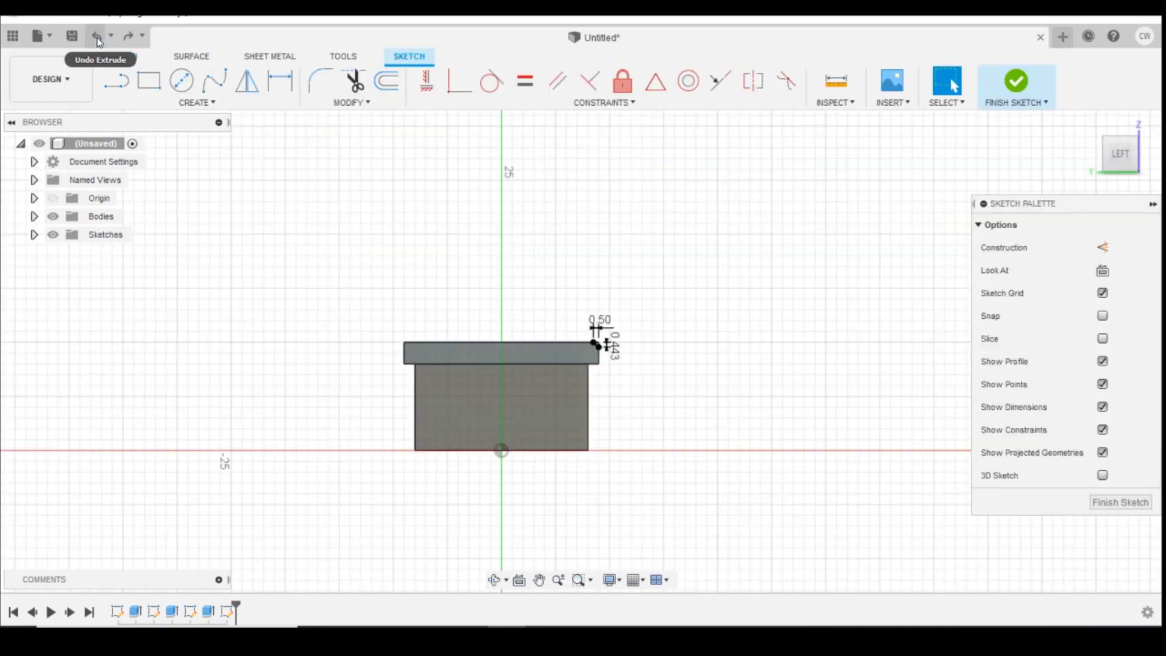
{"action": "left_click", "coordinate": [97, 38]}
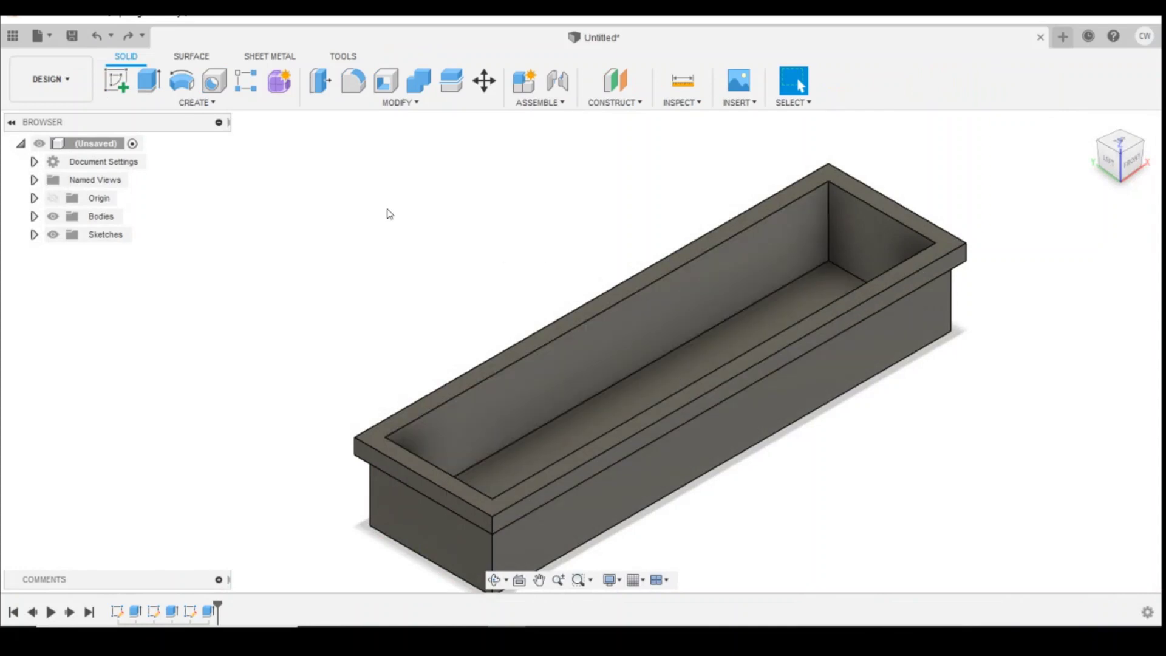
- Apply an equal-distance chamfer of 0.5 mm to the four outer top edges of the rim
{"action": "left_click", "coordinate": [397, 105]}
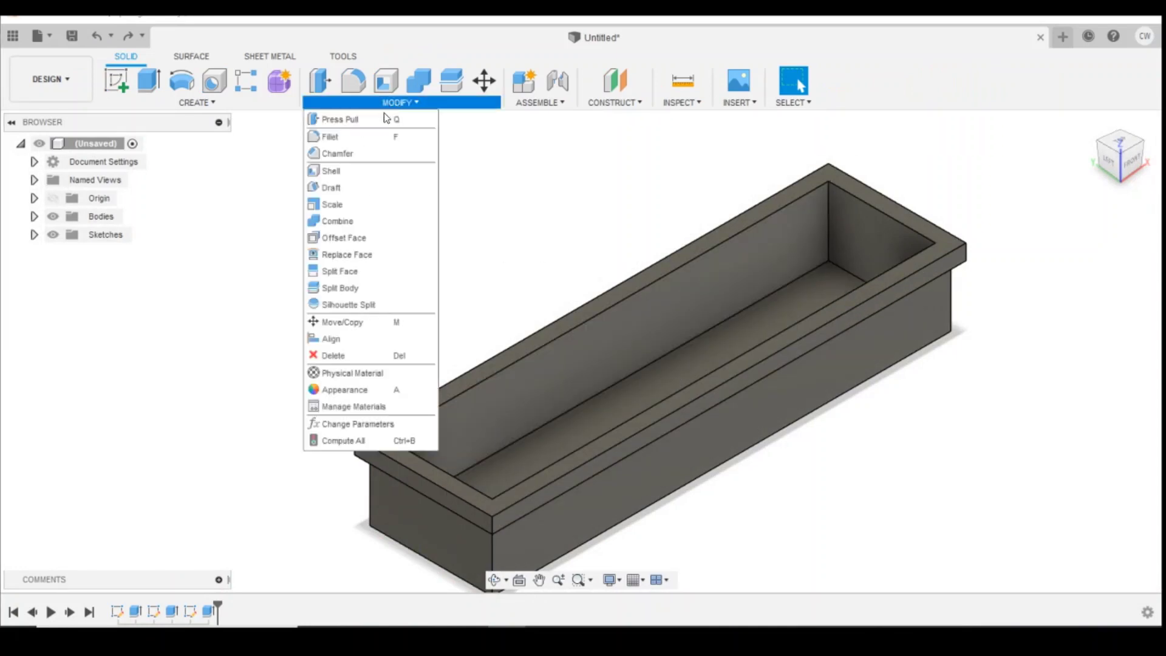
{"action": "left_click", "coordinate": [358, 154]}
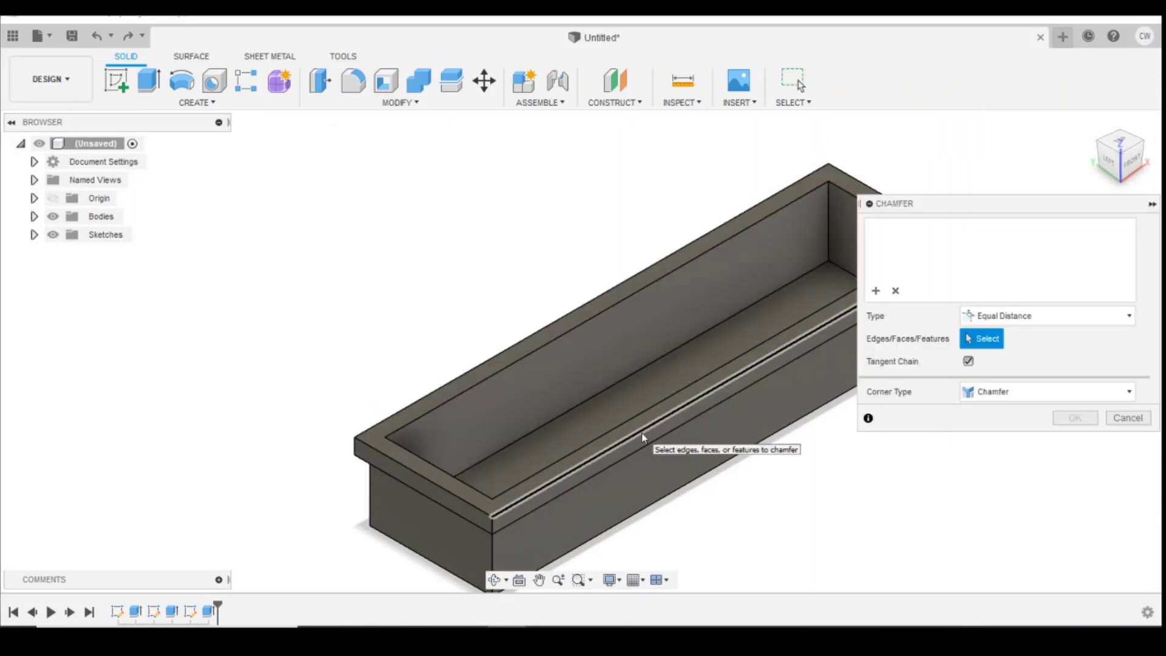
{"action": "left_click", "coordinate": [642, 436]}
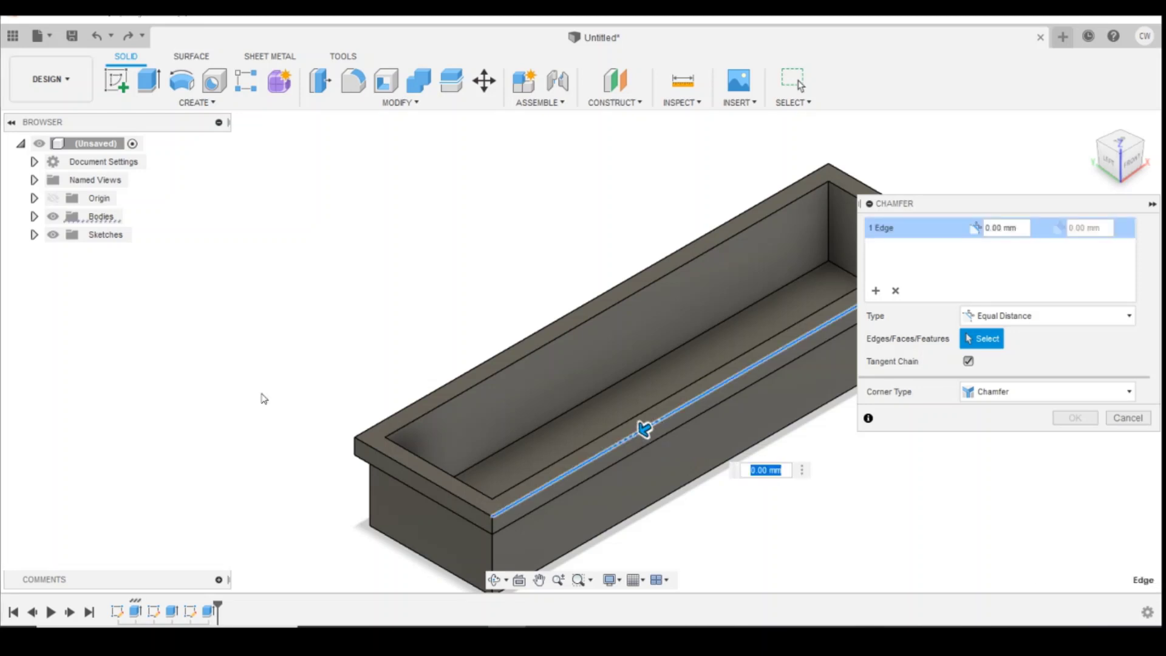
{"action": "scroll", "coordinate": [180, 369], "scroll_direction": "down", "scroll_amount": 2}
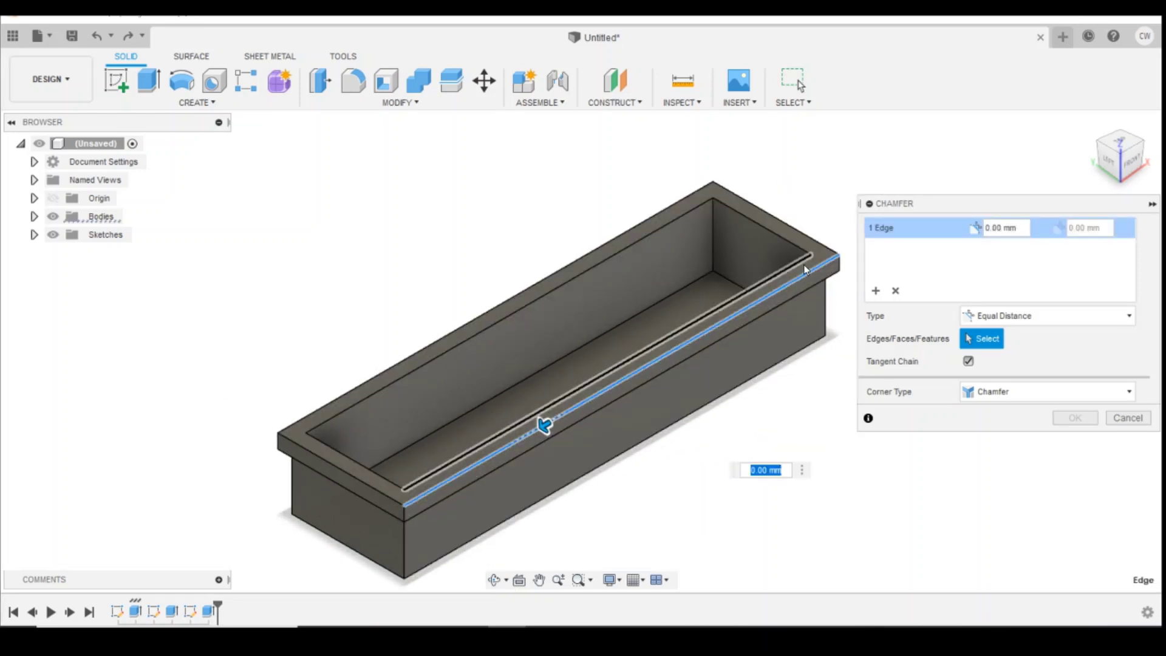
{"action": "left_click", "coordinate": [806, 234]}
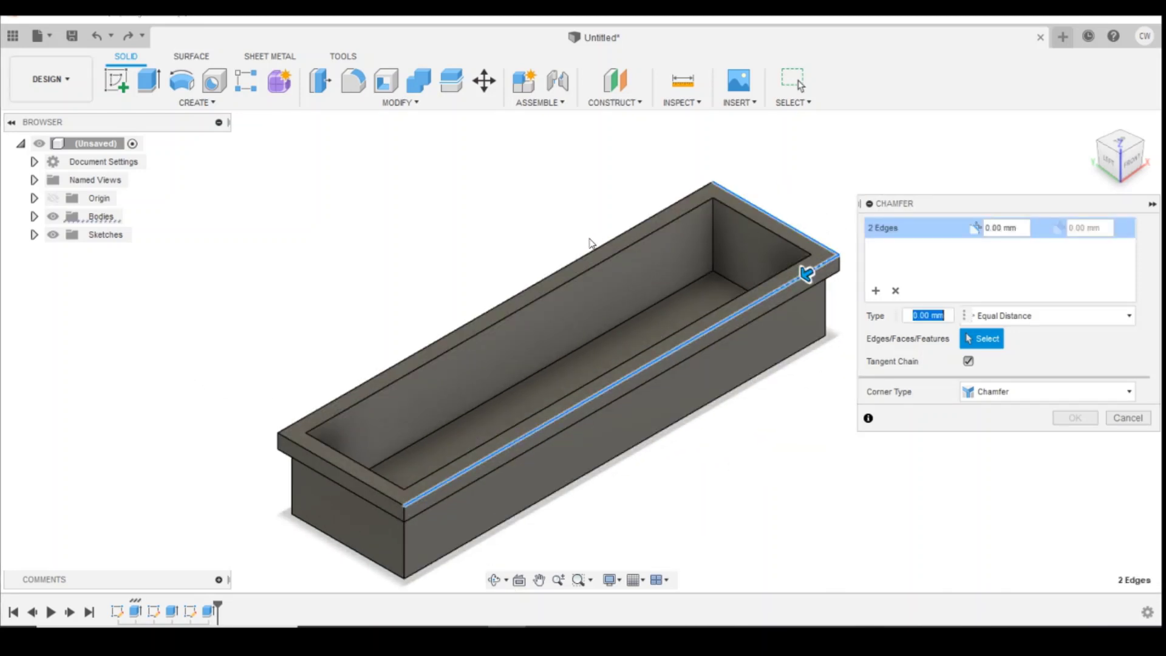
{"action": "left_click", "coordinate": [593, 254]}
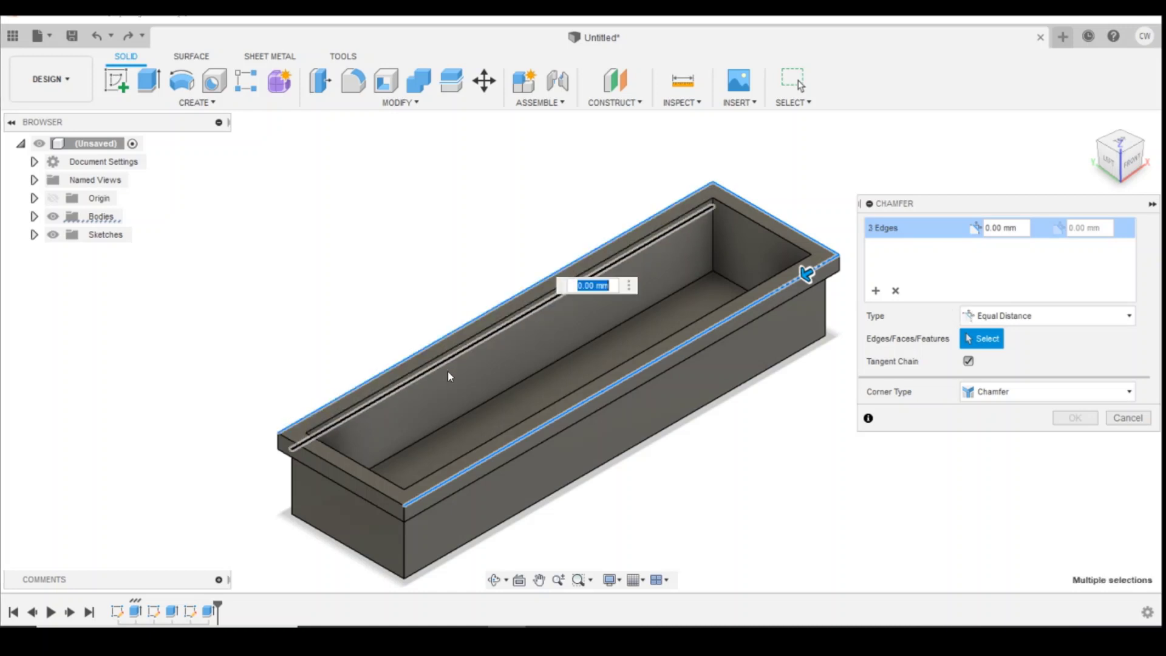
{"action": "left_click", "coordinate": [332, 472]}
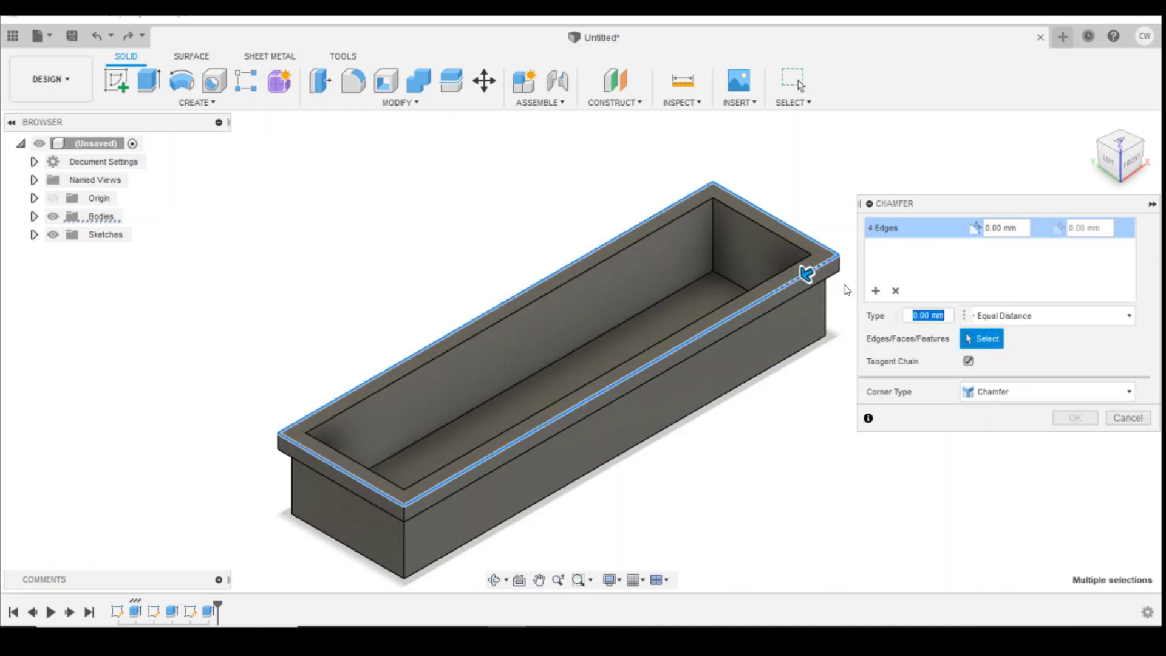
{"action": "left_click_drag", "start_coordinate": [807, 271], "coordinate": [807, 275]}
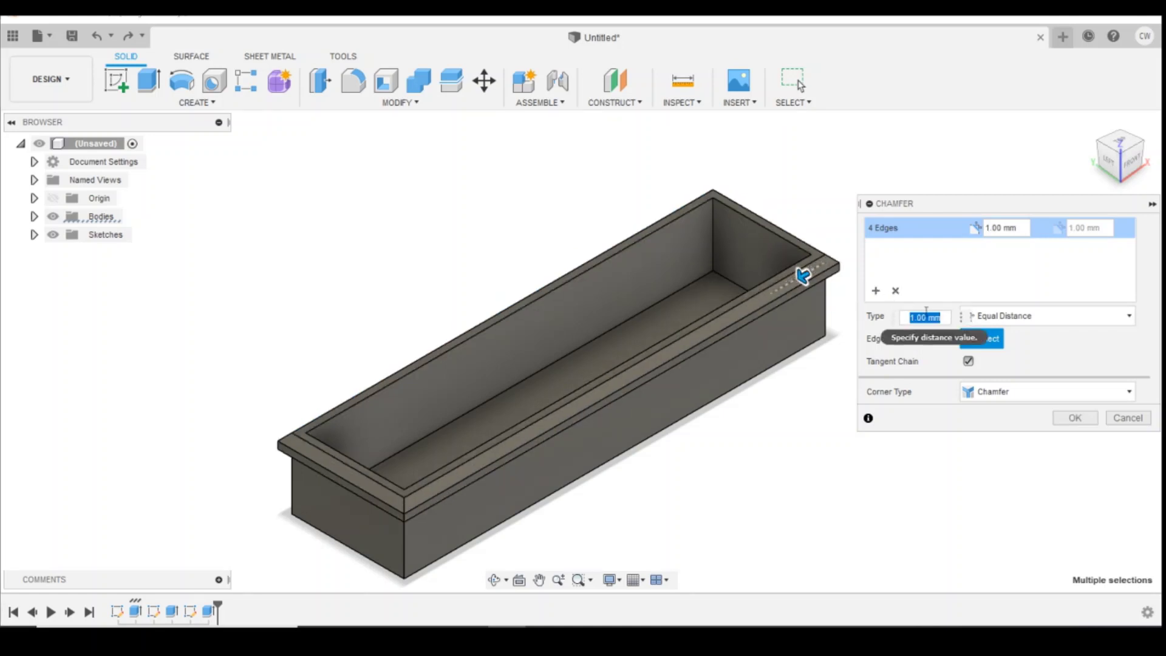
{"action": "type", "text": "0.5"}
{"action": "key", "text": "Return"}
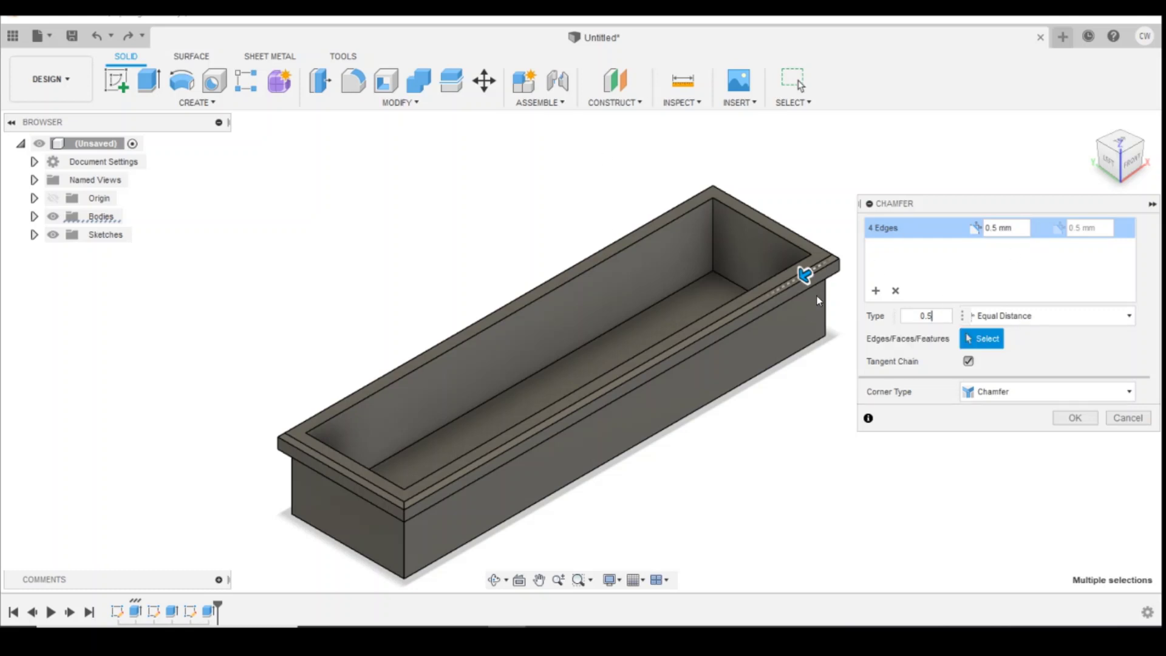
- Switch the rim chamfer to the Two Distance type and increase its first distance to 1 mm
{"action": "mouse_move", "coordinate": [1124, 136]}
{"action": "left_mouse_down"}
{"action": "mouse_move", "coordinate": [1134, 130]}
{"action": "mouse_move", "coordinate": [1123, 147]}
{"action": "left_mouse_up"}
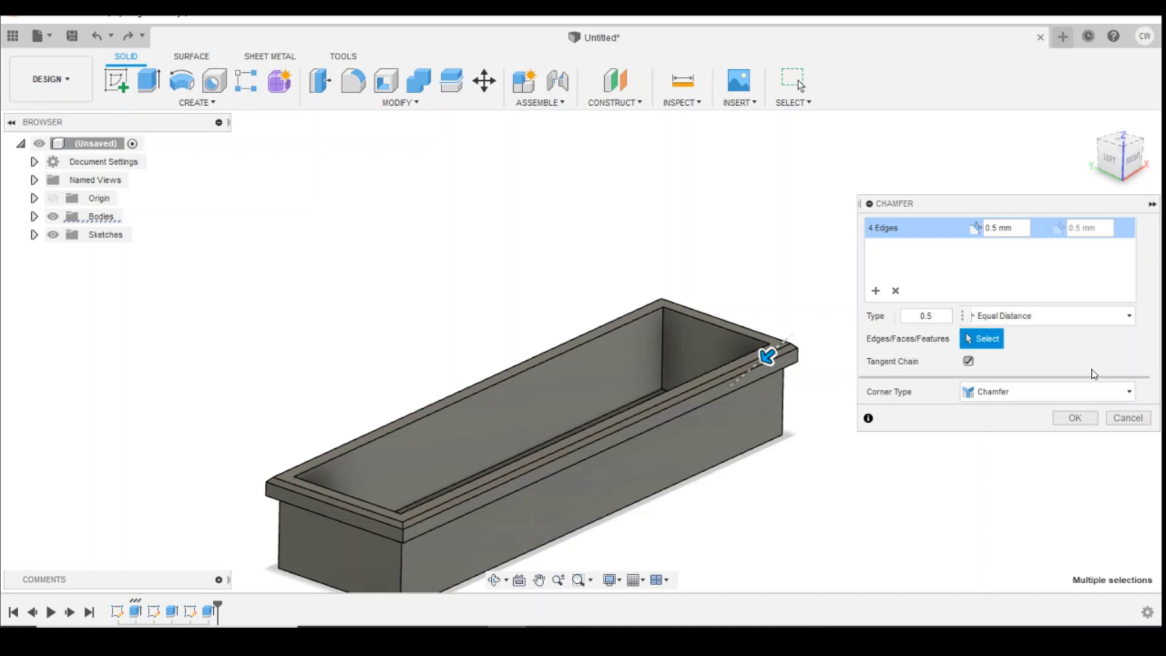
{"action": "left_click", "coordinate": [1123, 323]}
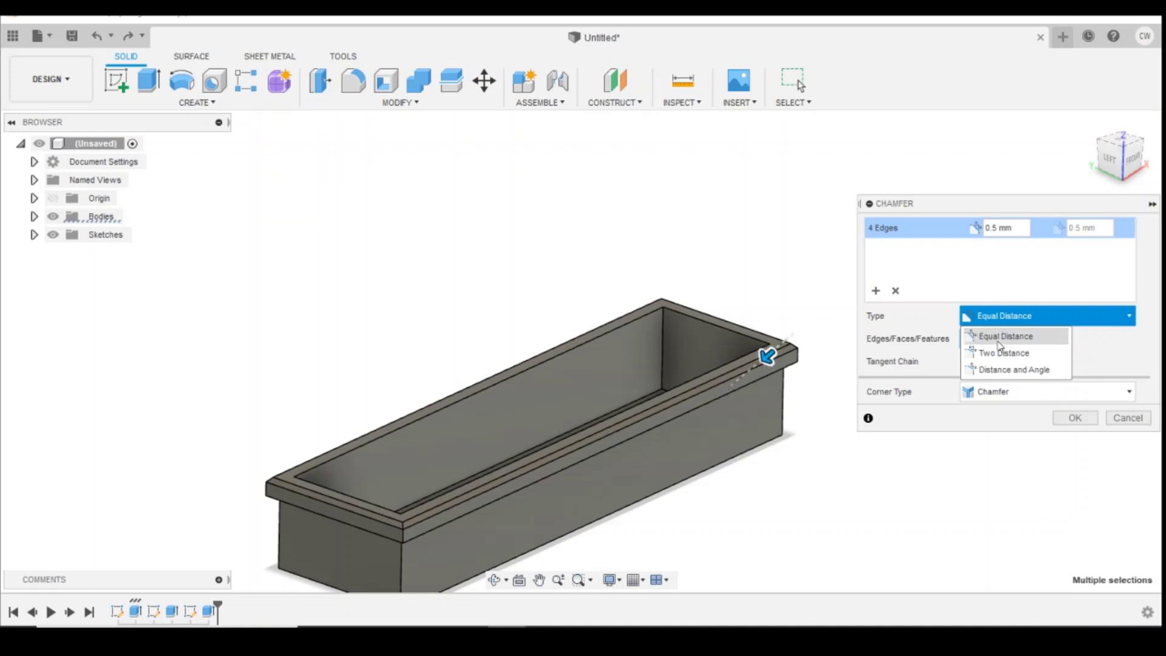
{"action": "left_click", "coordinate": [1017, 354]}
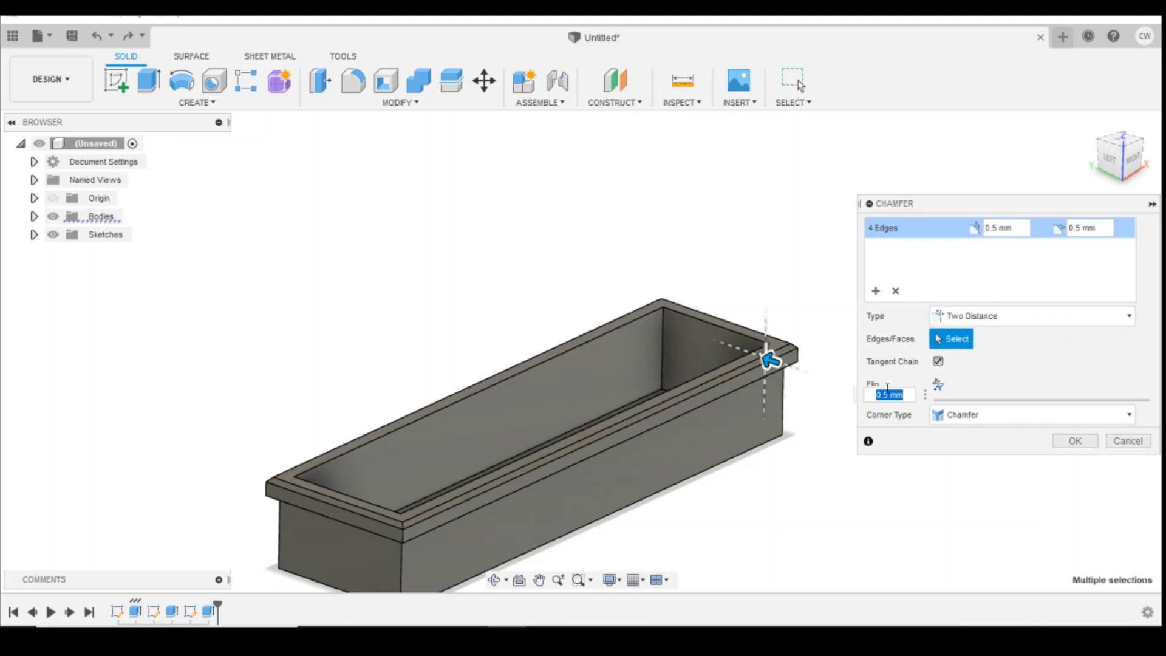
{"action": "left_click_drag", "start_coordinate": [770, 361], "coordinate": [763, 367]}
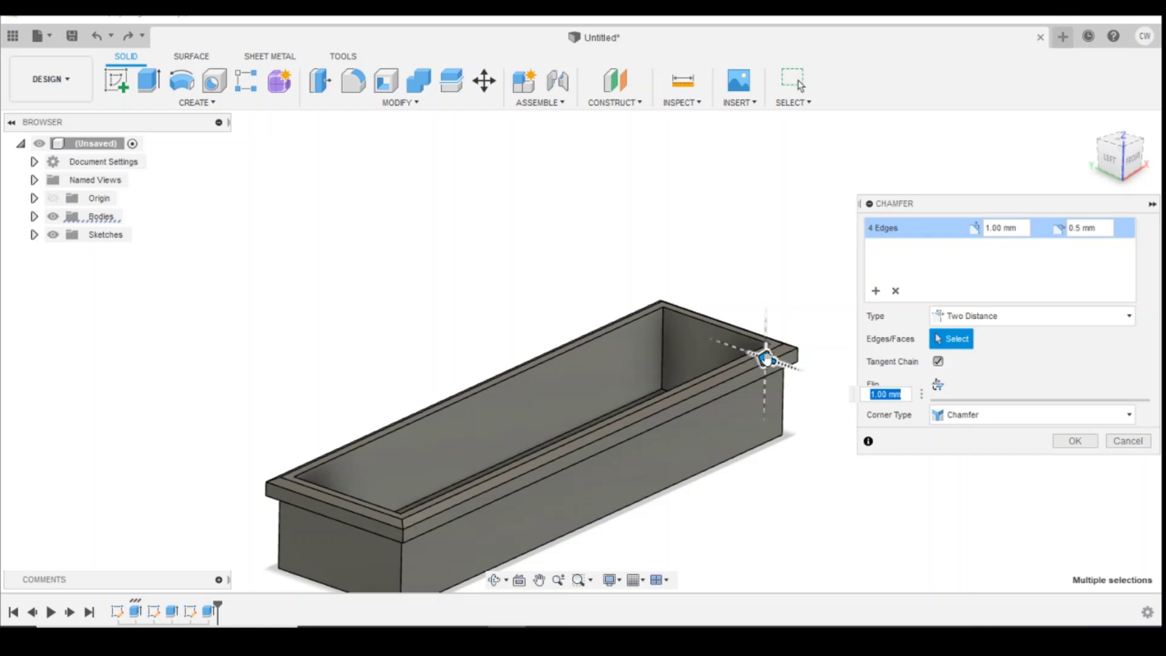
- Change the rim chamfer to the Distance and Angle type and set its angle to 36.6 degrees
{"action": "left_click", "coordinate": [1129, 313]}
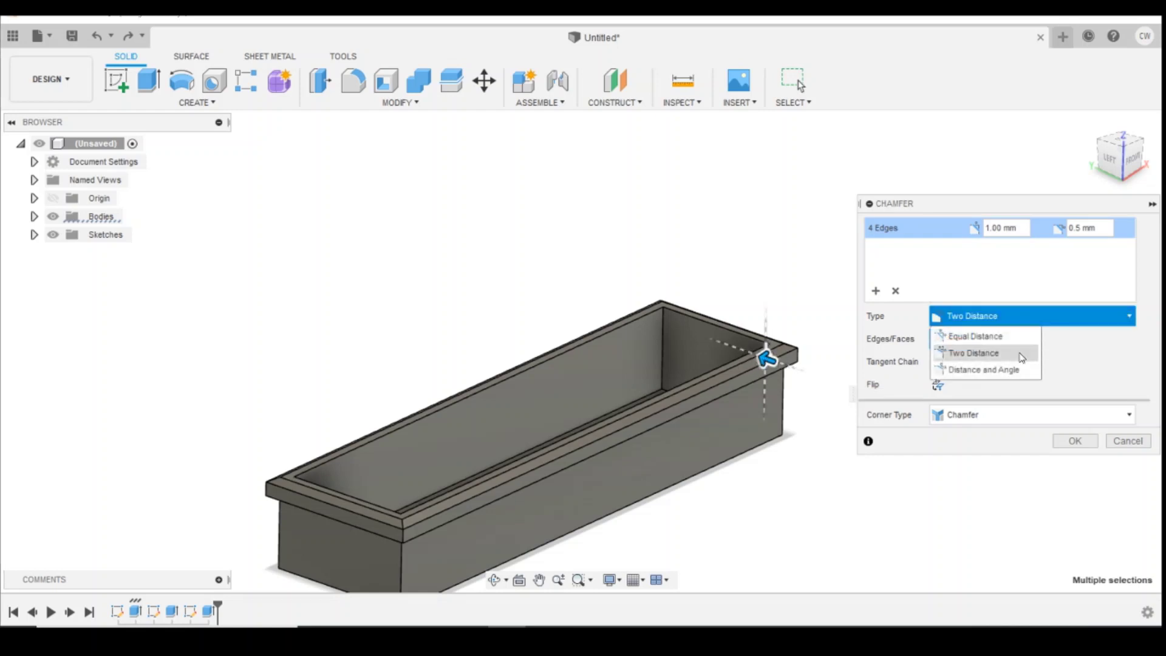
{"action": "left_click", "coordinate": [1014, 373]}
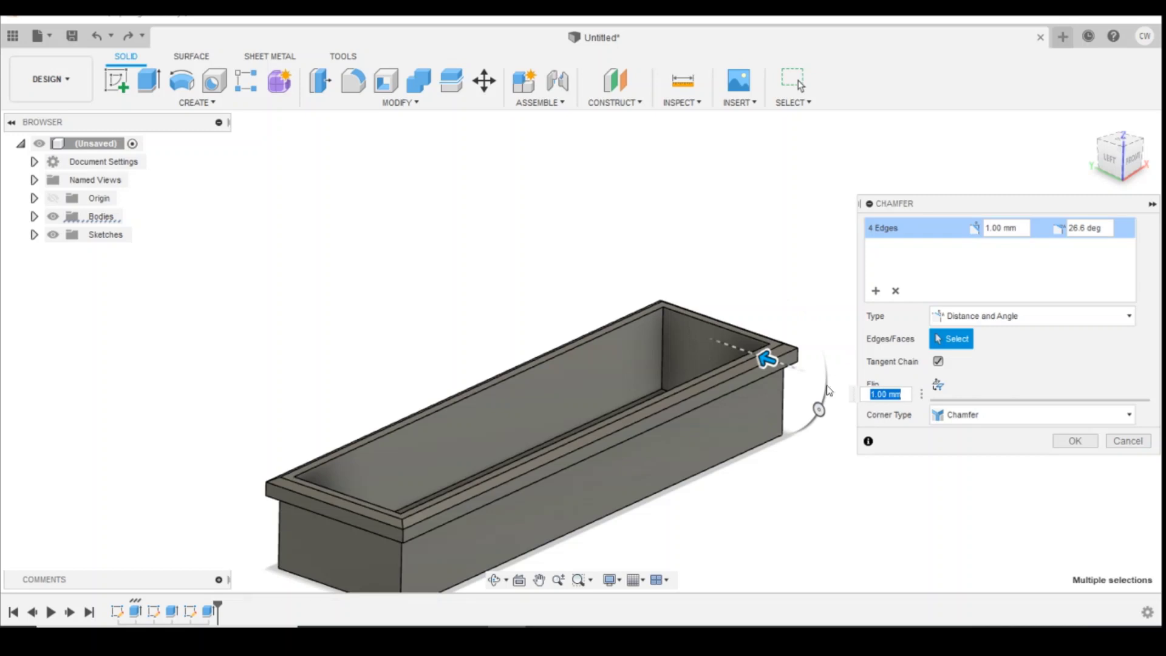
{"action": "mouse_move", "coordinate": [818, 412]}
{"action": "left_mouse_down"}
{"action": "mouse_move", "coordinate": [826, 403]}
{"action": "mouse_move", "coordinate": [805, 461]}
{"action": "mouse_move", "coordinate": [822, 403]}
{"action": "mouse_move", "coordinate": [815, 425]}
{"action": "left_mouse_up"}
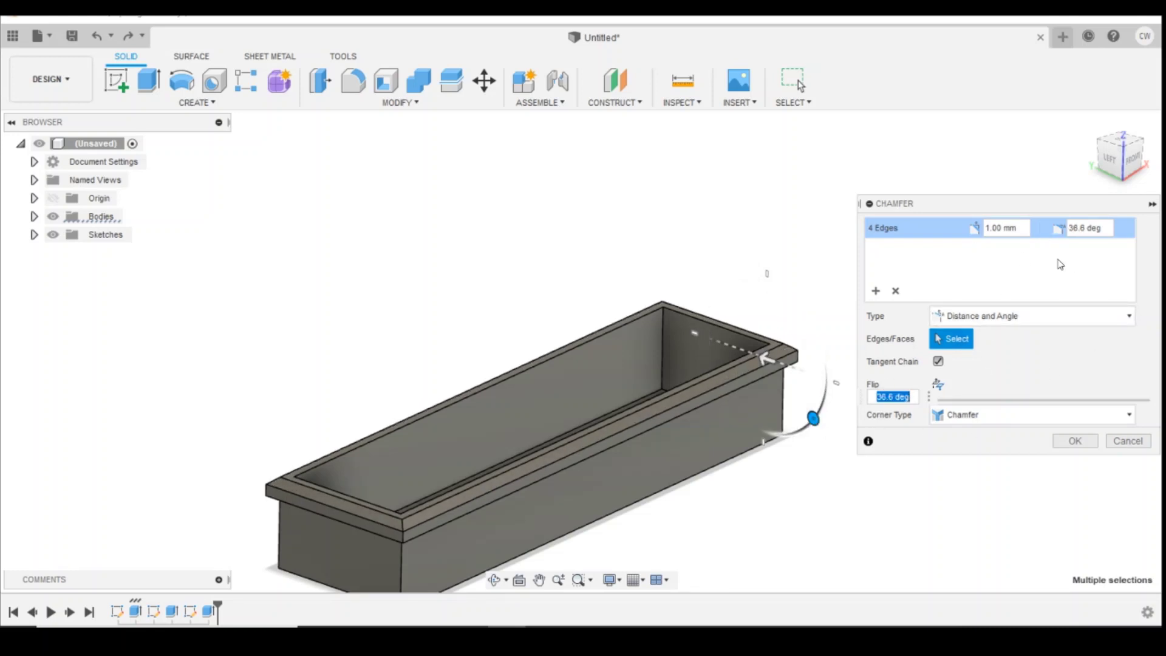
- Try the Miter corner type for the rim chamfer, settle on Blend and finish the chamfer
{"action": "left_click", "coordinate": [989, 417]}
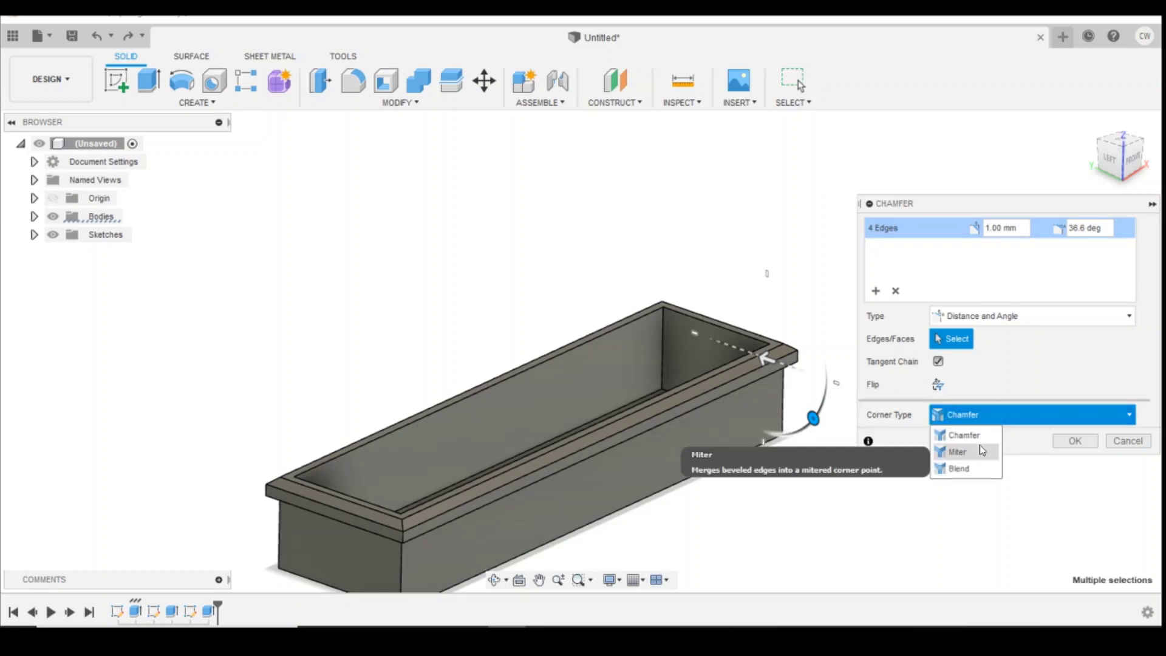
{"action": "left_click", "coordinate": [964, 452]}
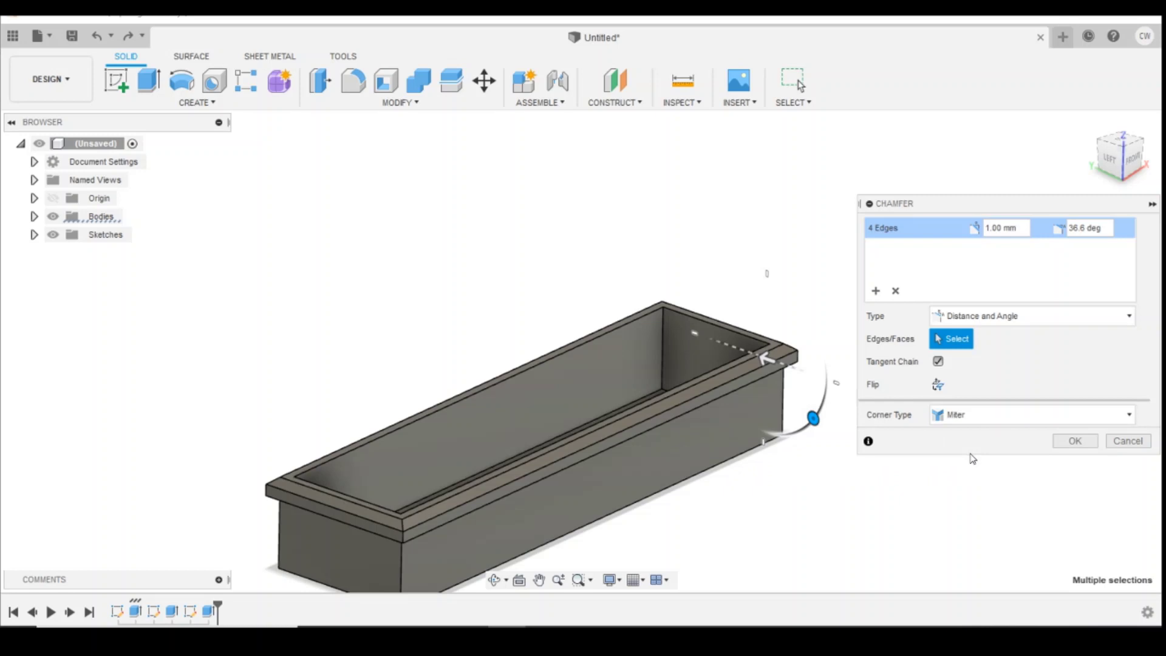
{"action": "left_click", "coordinate": [979, 423]}
{"action": "left_click", "coordinate": [956, 468]}
{"action": "left_click", "coordinate": [1062, 444]}
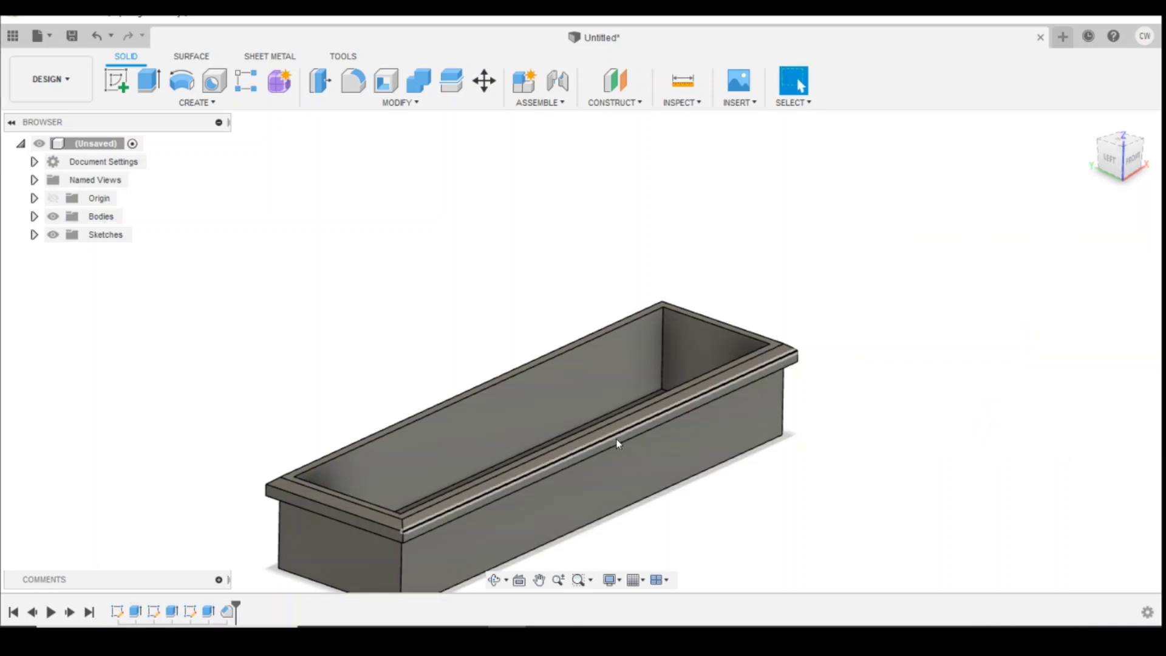
{"action": "scroll", "coordinate": [786, 425], "scroll_direction": "down", "scroll_amount": 2}
{"action": "scroll", "coordinate": [615, 520], "scroll_direction": "up", "scroll_amount": 1}
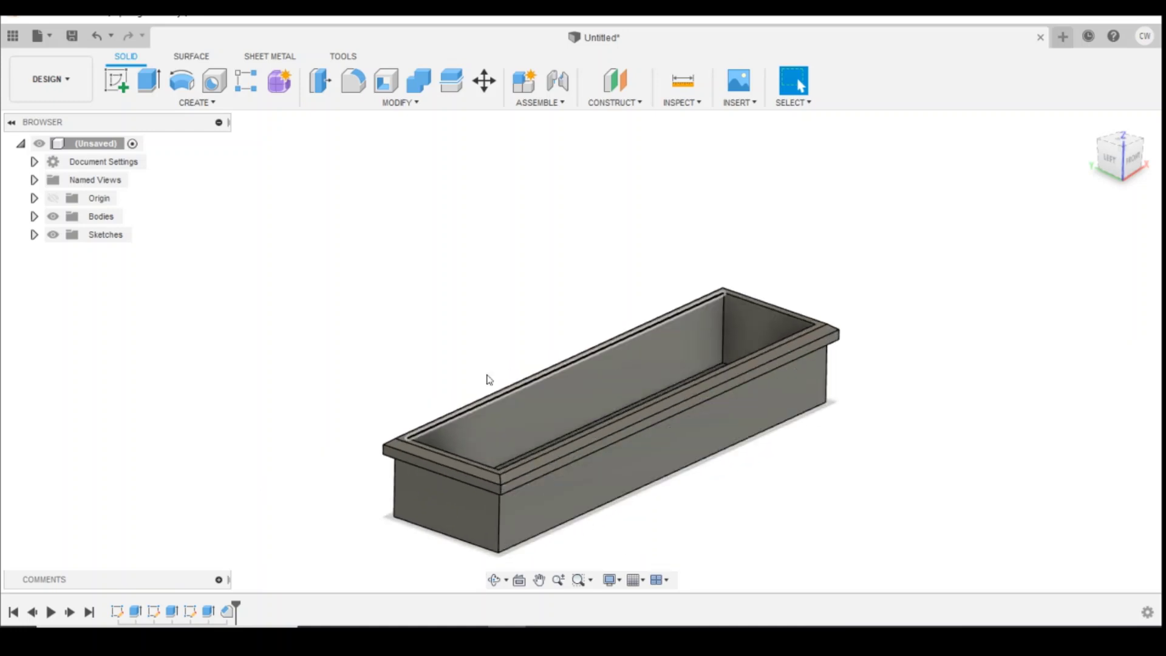